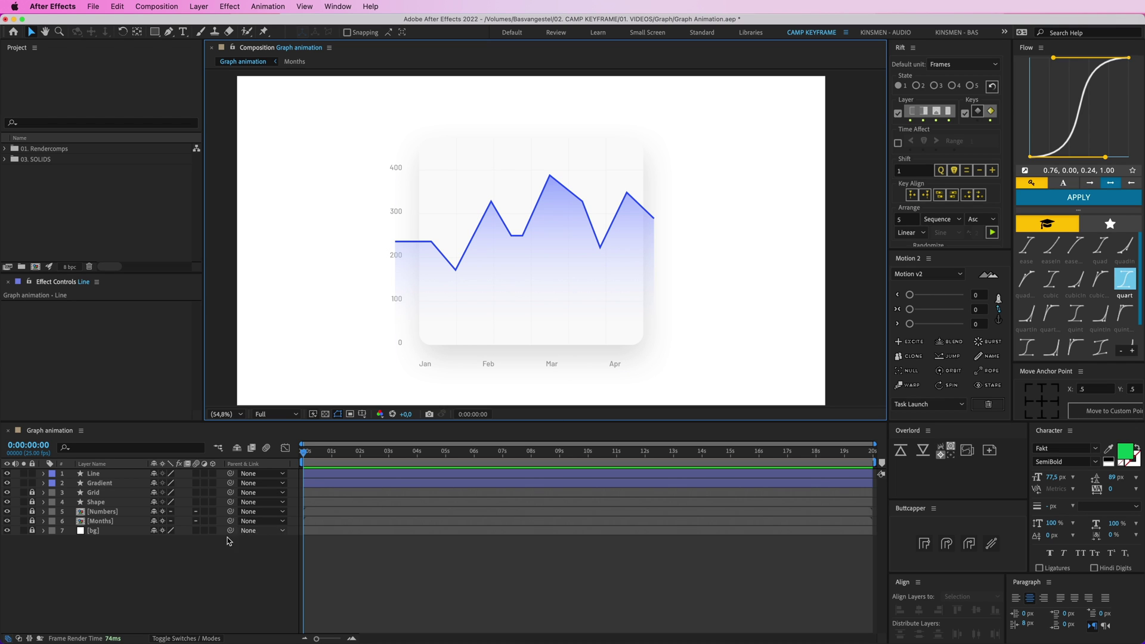
Try moving the Gradient layer and the Line layer away from each other, undoing each move.
{"action": "left_click", "coordinate": [106, 532]}
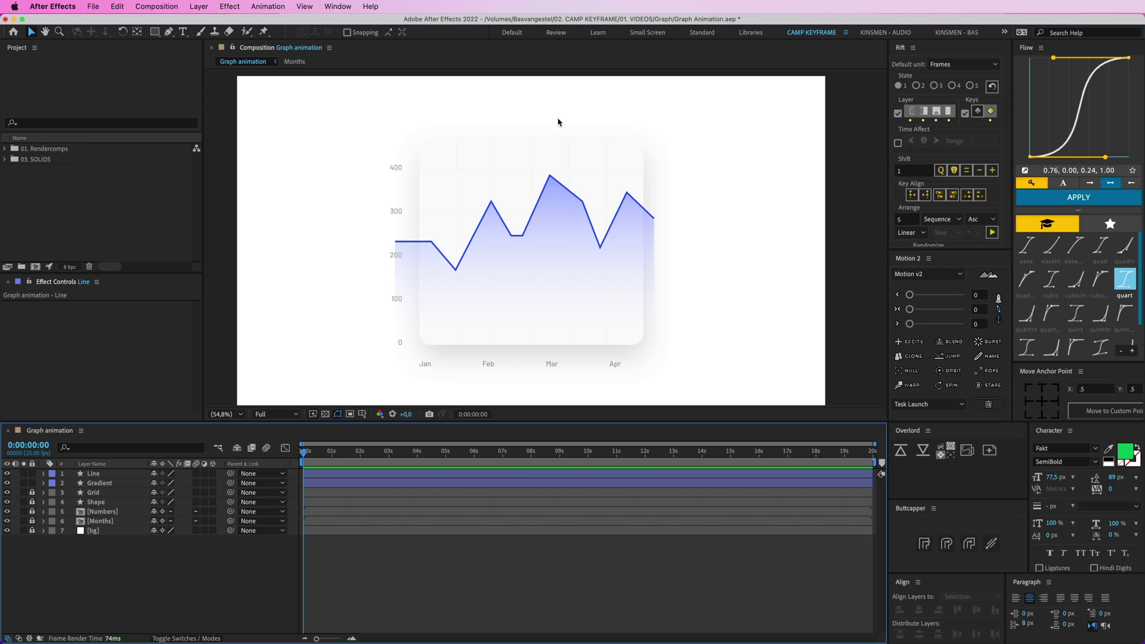
{"action": "left_click", "coordinate": [99, 482]}
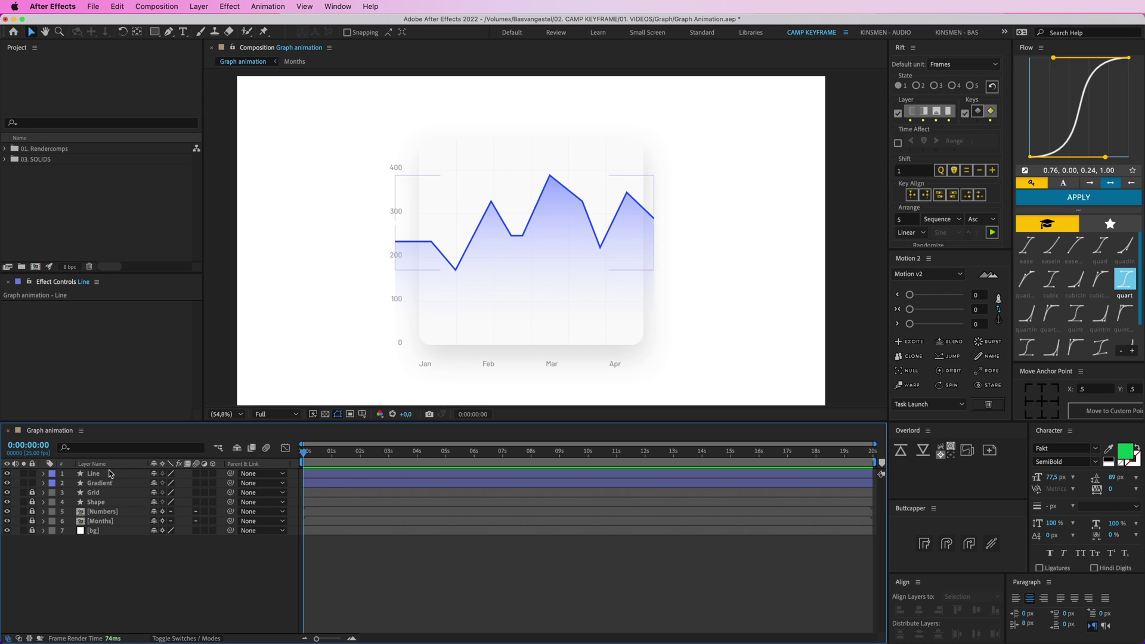
{"action": "left_click_drag", "start_coordinate": [563, 319], "coordinate": [632, 357]}
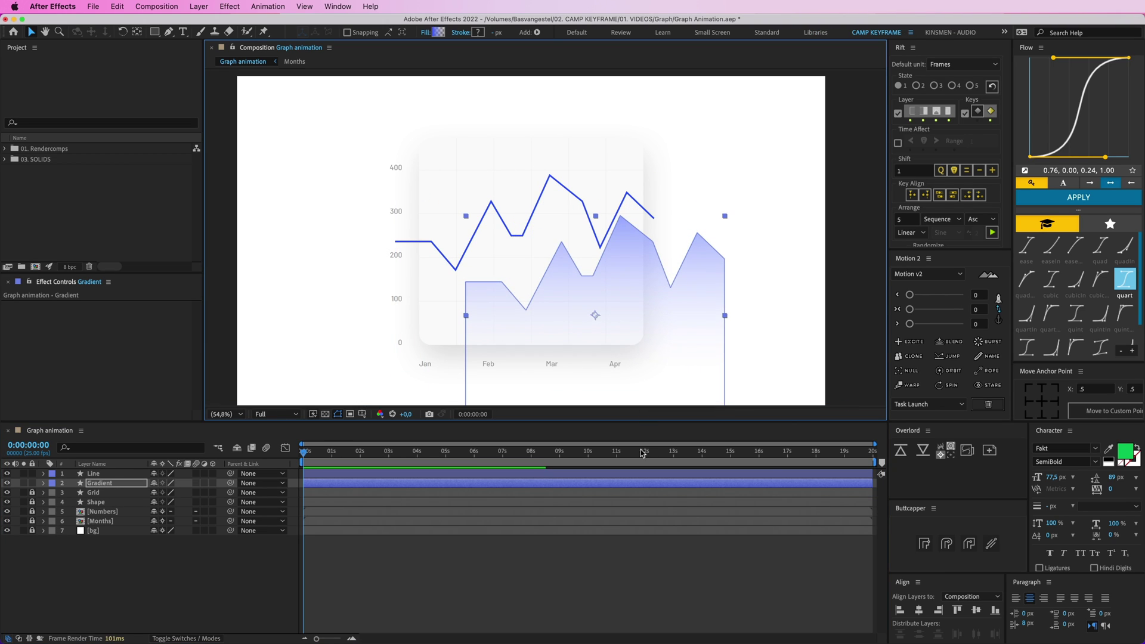
{"action": "key", "text": "ctrl+z"}
{"action": "left_click", "coordinate": [525, 220]}
{"action": "left_click_drag", "start_coordinate": [525, 218], "coordinate": [516, 186]}
{"action": "key", "text": "ctrl+z"}
{"action": "left_click", "coordinate": [472, 574]}
{"action": "left_click_drag", "start_coordinate": [471, 278], "coordinate": [468, 284]}
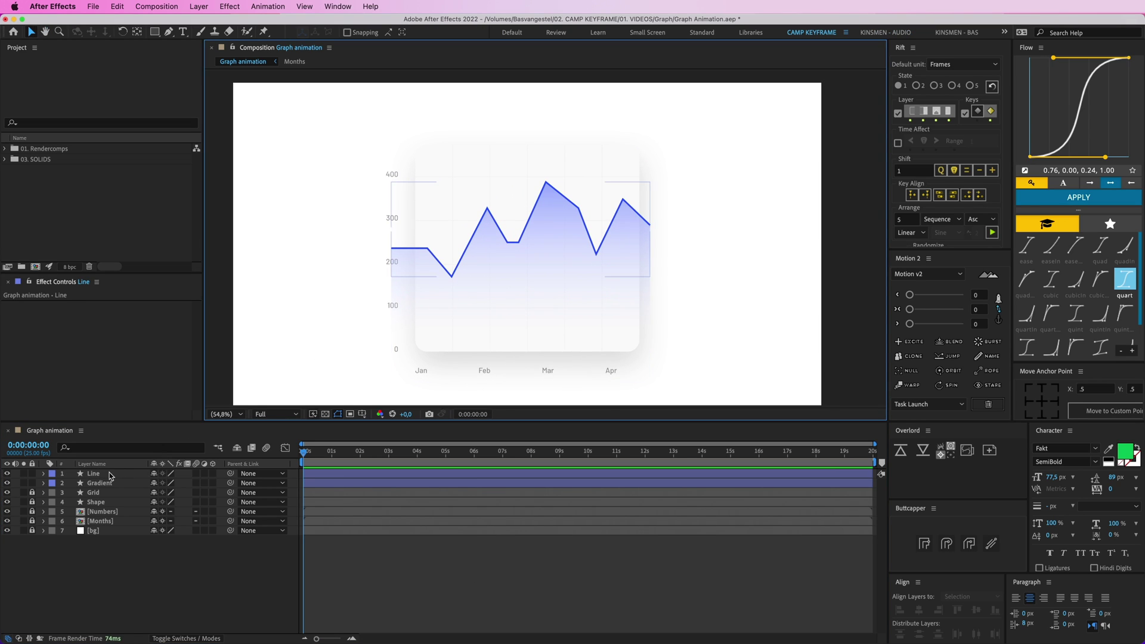
Expand the Line layer's contents down to the Path property inside Group 1, Path 1.
{"action": "left_click", "coordinate": [42, 476]}
{"action": "left_click", "coordinate": [43, 474]}
{"action": "left_click", "coordinate": [53, 484]}
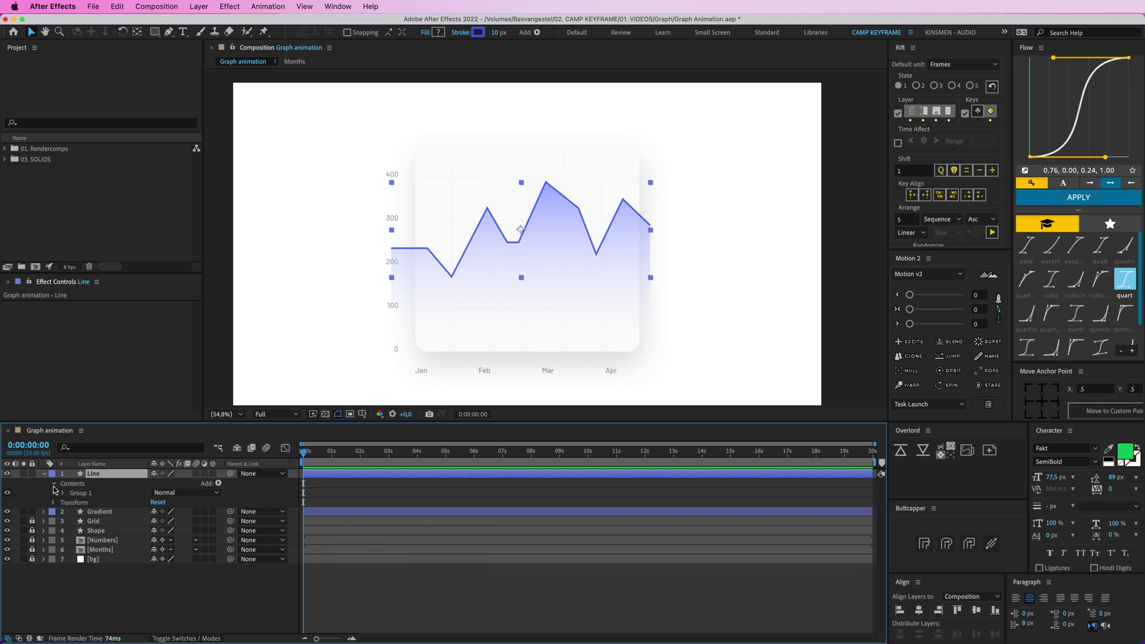
{"action": "left_click", "coordinate": [64, 494]}
{"action": "left_click", "coordinate": [72, 503]}
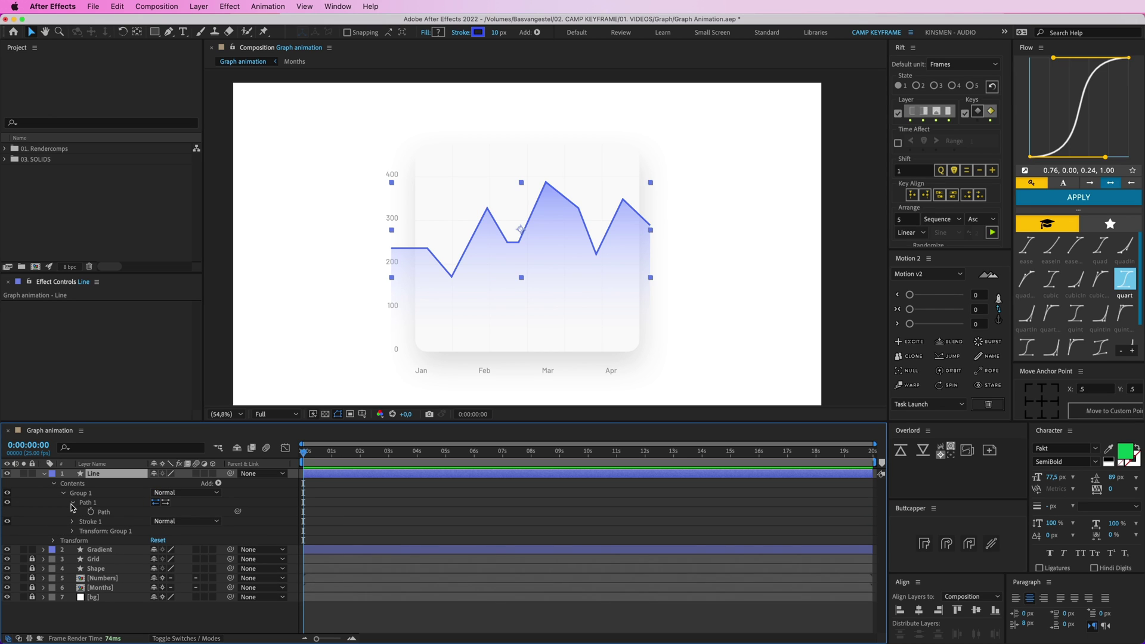
Keyframe the Line's Path at 0:00:00:00 and 0:00:00:20, moving the February peak and the points just after it upward at the second keyframe.
{"action": "left_click", "coordinate": [90, 511]}
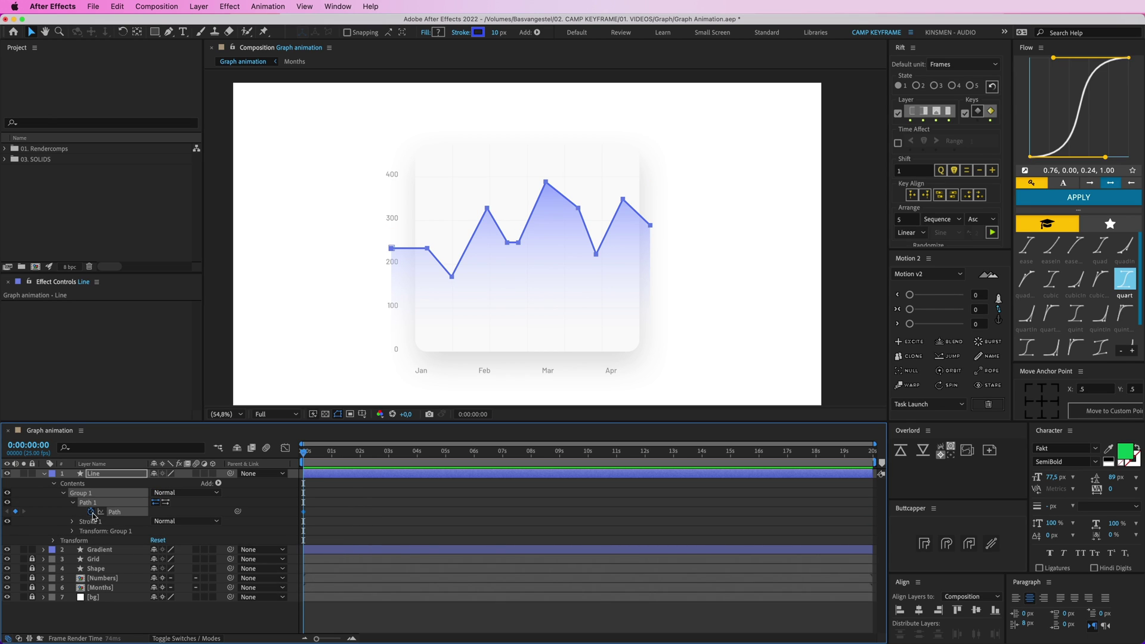
{"action": "left_click", "coordinate": [326, 456]}
{"action": "left_click_drag", "start_coordinate": [325, 456], "coordinate": [326, 456]}
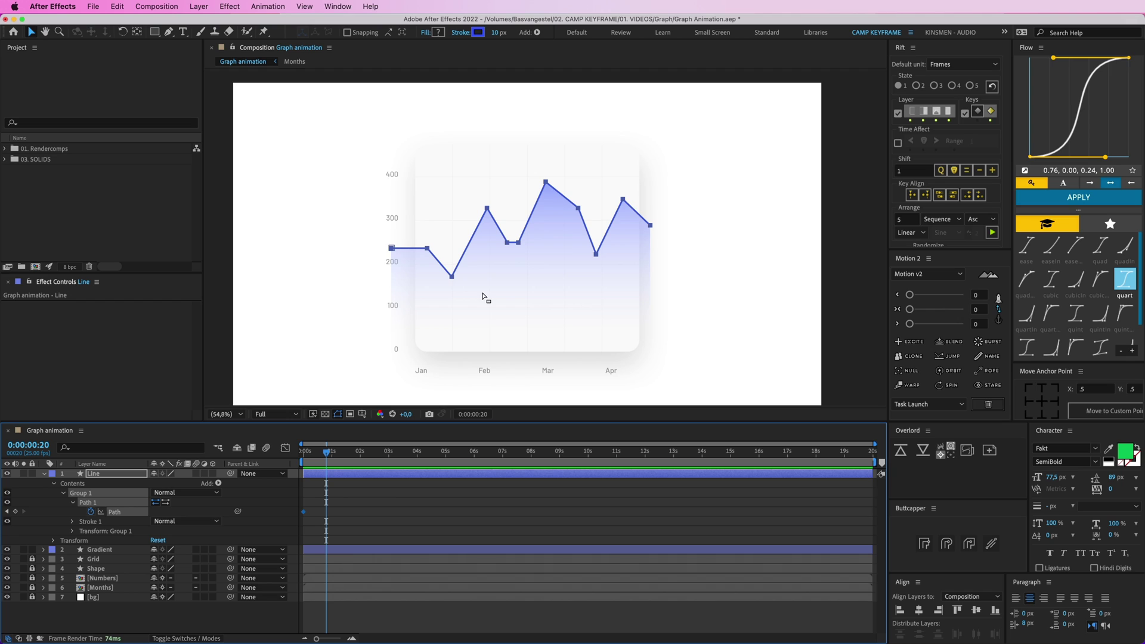
{"action": "left_click", "coordinate": [169, 31]}
{"action": "left_click_drag", "start_coordinate": [486, 210], "coordinate": [481, 180]}
{"action": "key", "text": "super+z"}
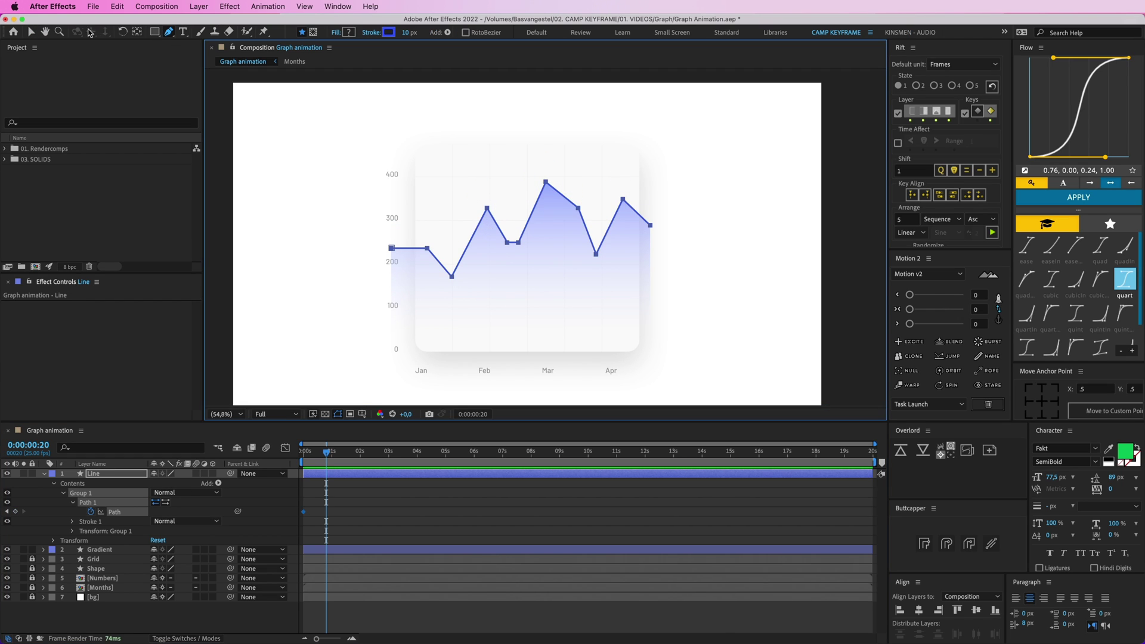
{"action": "left_click", "coordinate": [31, 32]}
{"action": "left_click", "coordinate": [487, 207]}
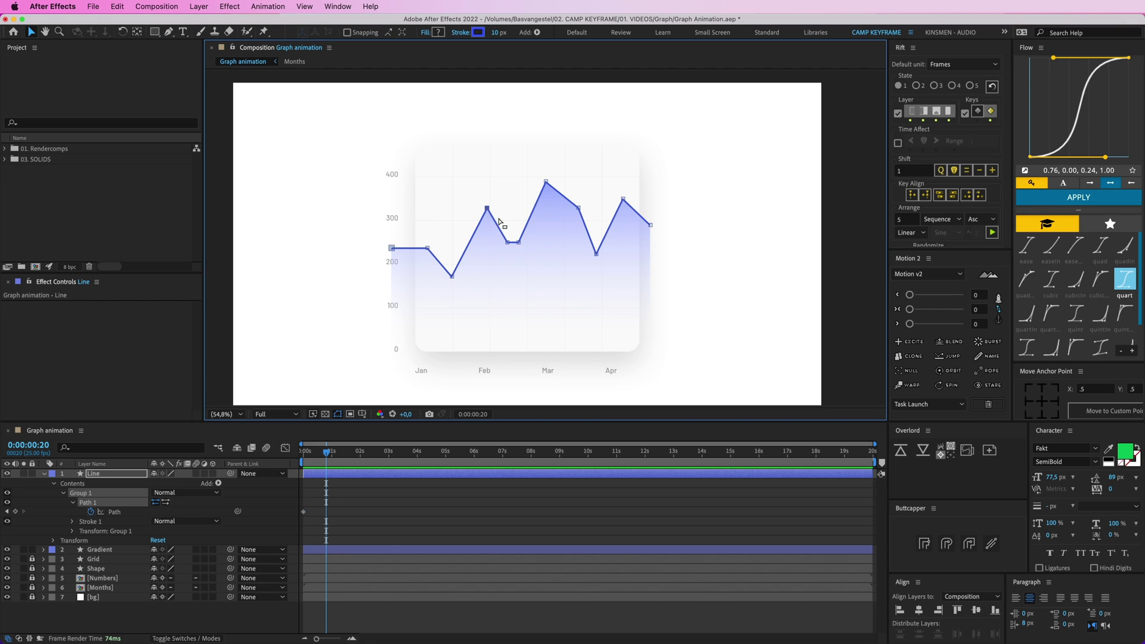
{"action": "left_click_drag", "start_coordinate": [487, 208], "coordinate": [474, 189]}
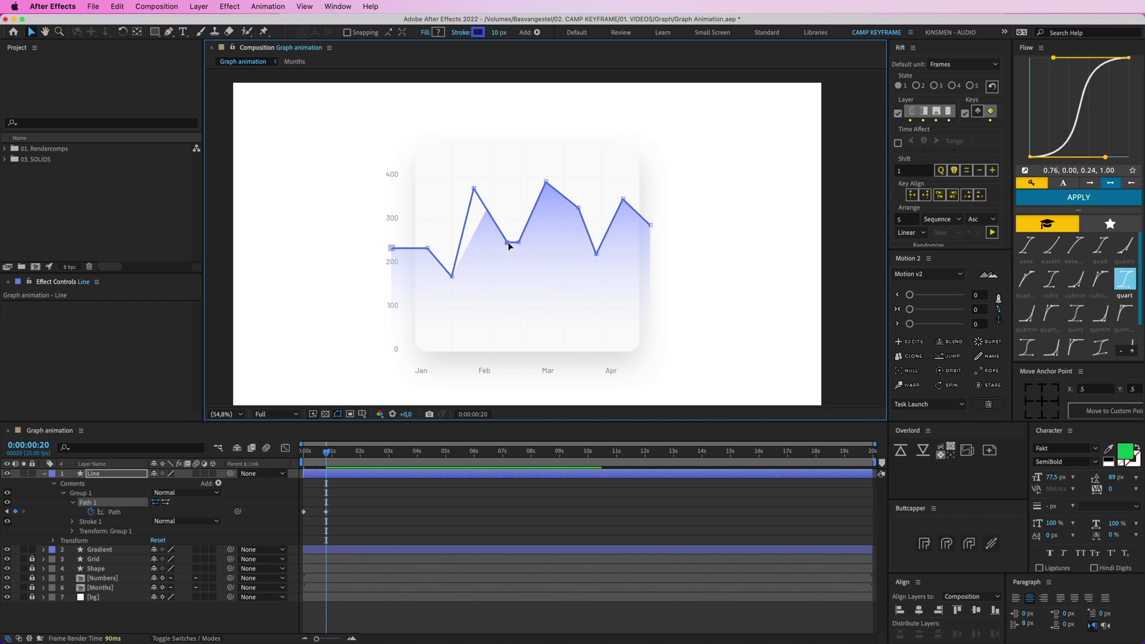
{"action": "left_click_drag", "start_coordinate": [508, 243], "coordinate": [507, 220]}
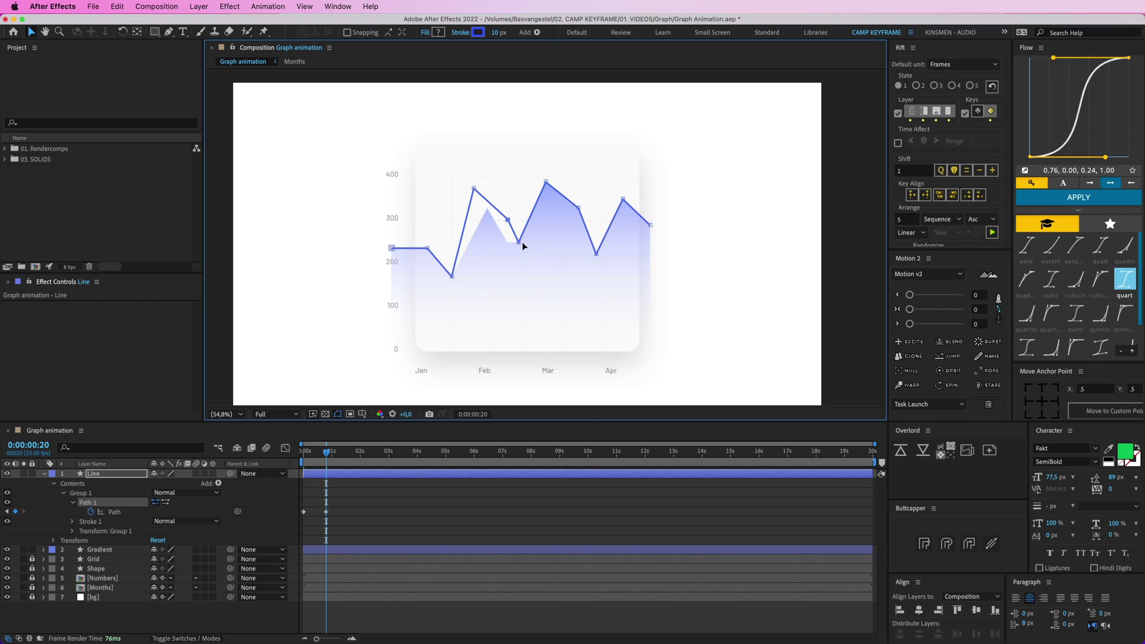
Check the path movement between the two keyframes, and undo the Line's path keyframes and point changes.
{"action": "left_click", "coordinate": [317, 453]}
{"action": "left_click_drag", "start_coordinate": [317, 453], "coordinate": [313, 453]}
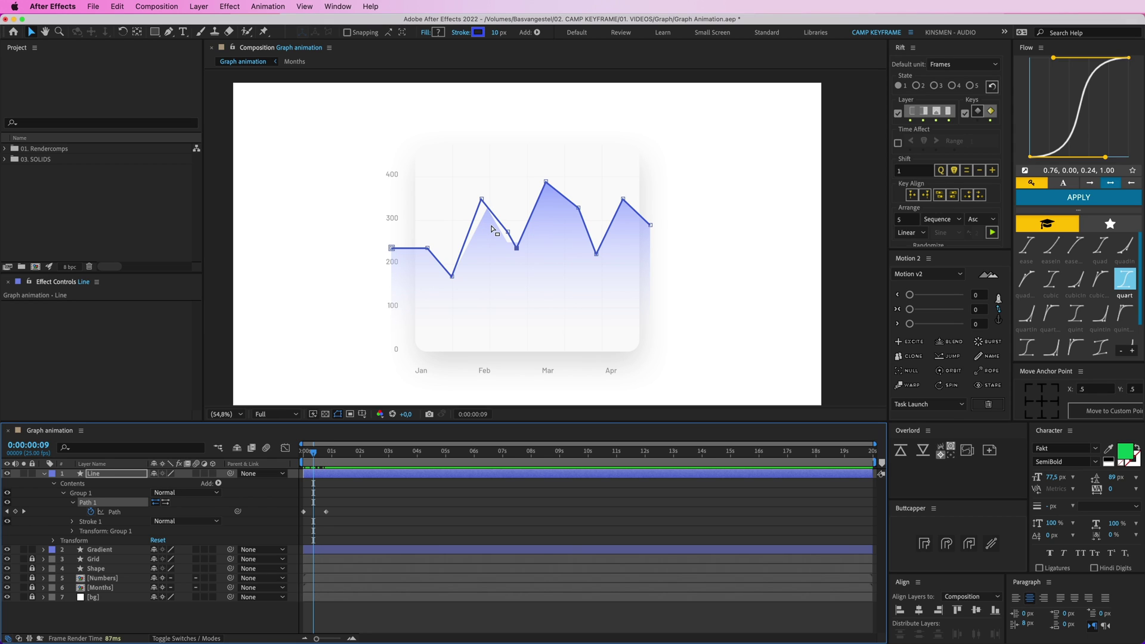
{"action": "left_click_drag", "start_coordinate": [352, 501], "coordinate": [302, 527]}
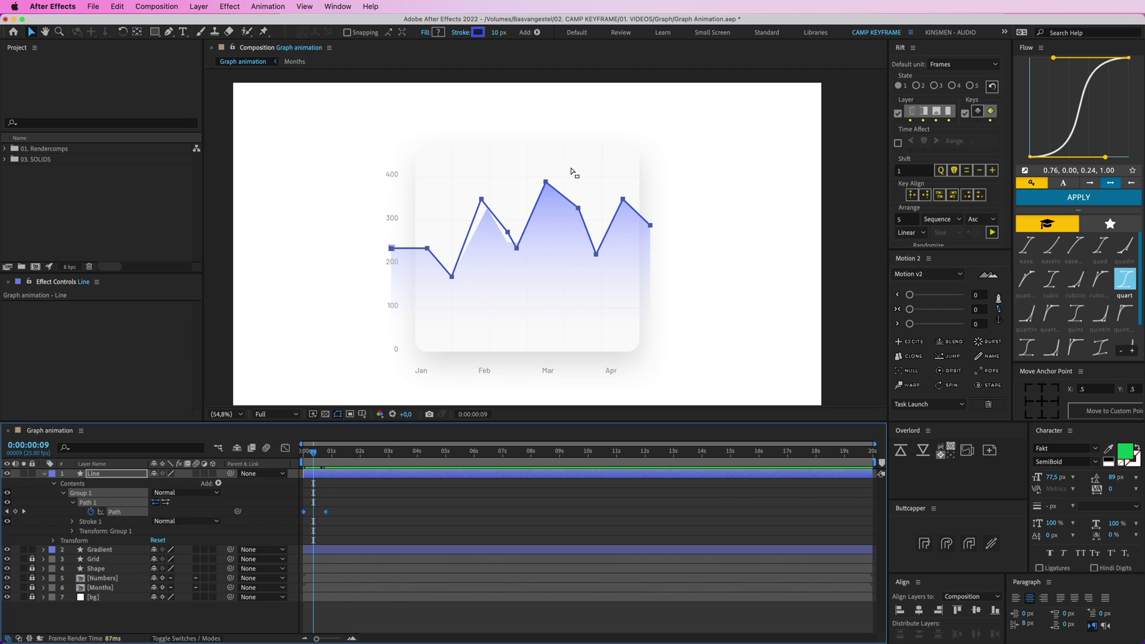
{"action": "key", "text": "super+z"}
{"action": "key", "text": "super+z"}
{"action": "key", "text": "super+z"}
{"action": "key", "text": "super+z"}
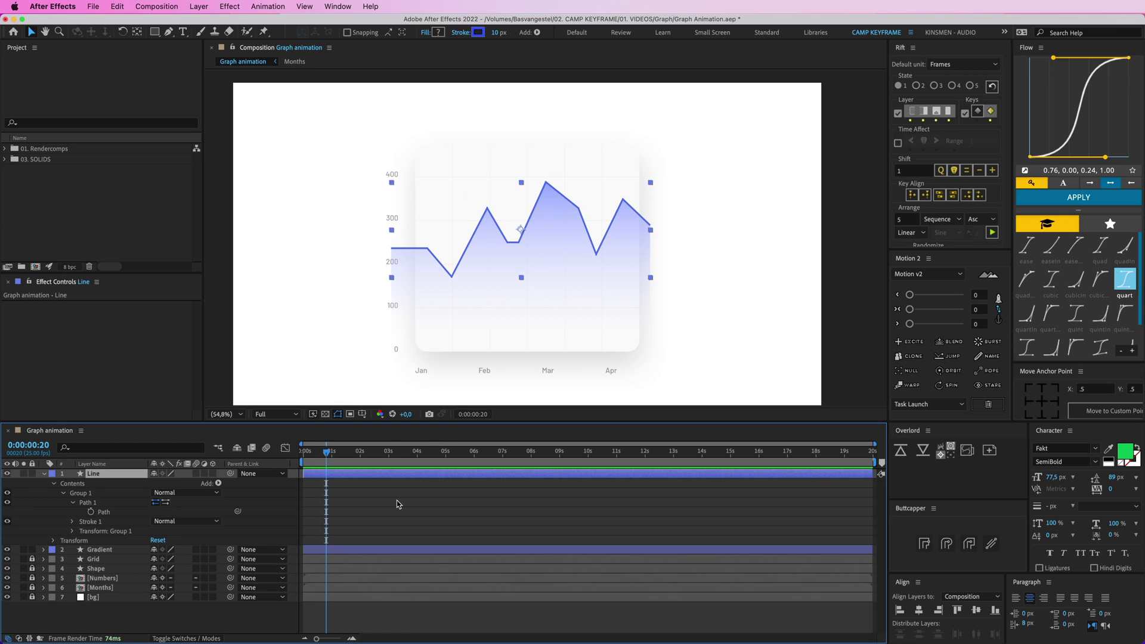
Open the Create Nulls From Paths.jsx script panel.
{"action": "left_click", "coordinate": [332, 8]}
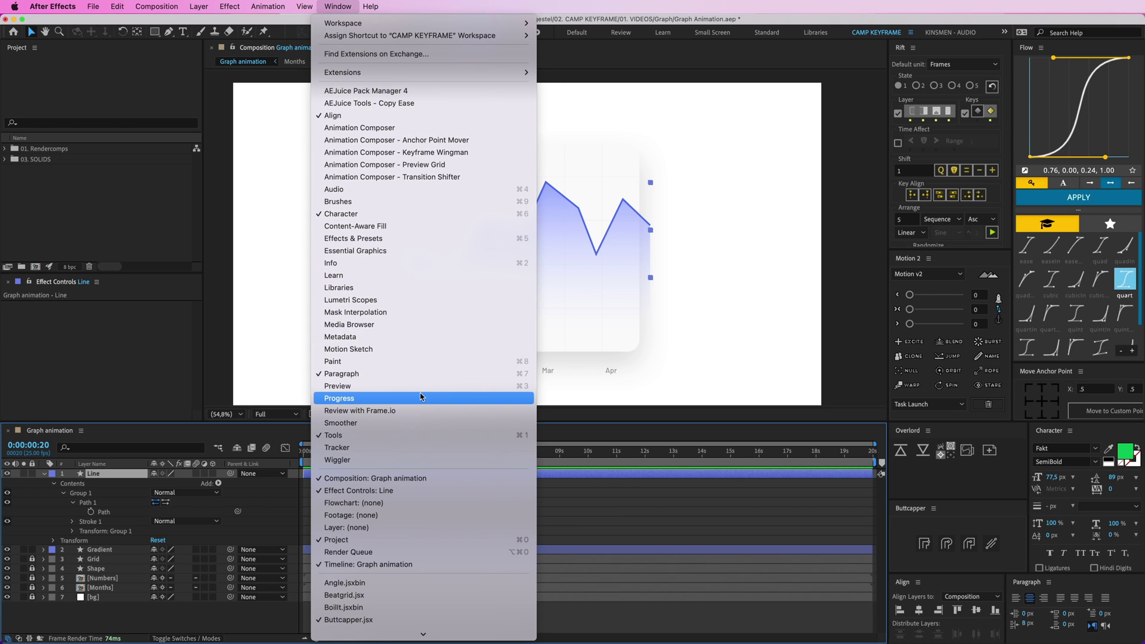
{"action": "scroll", "coordinate": [422, 399], "scroll_direction": "down", "scroll_amount": 5}
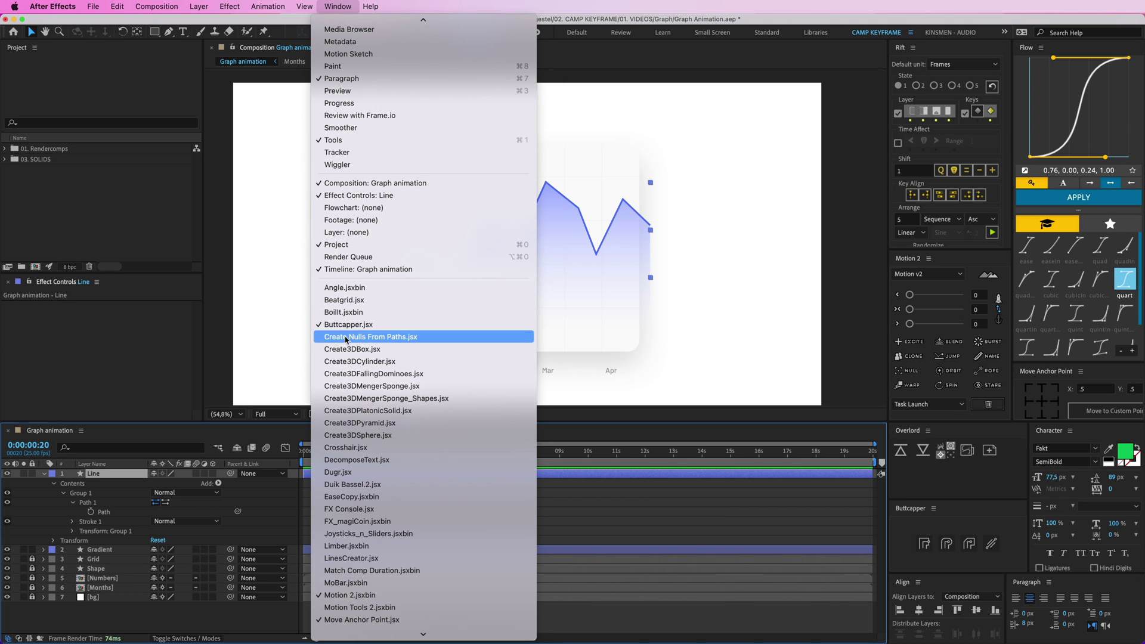
{"action": "left_click", "coordinate": [394, 338]}
{"action": "mouse_move", "coordinate": [137, 93]}
{"action": "left_mouse_down"}
{"action": "mouse_move", "coordinate": [309, 122]}
{"action": "mouse_move", "coordinate": [269, 117]}
{"action": "mouse_move", "coordinate": [262, 102]}
{"action": "left_mouse_up"}
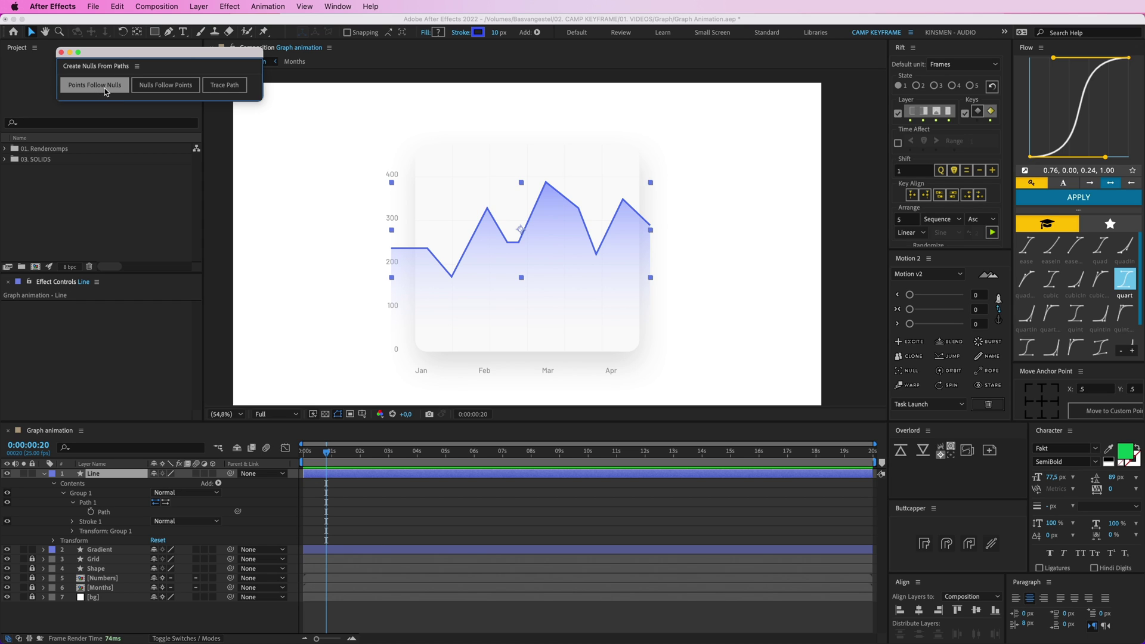
Create nulls that control the points of the Line layer's Path using Points Follow Nulls.
{"action": "left_click", "coordinate": [105, 89]}
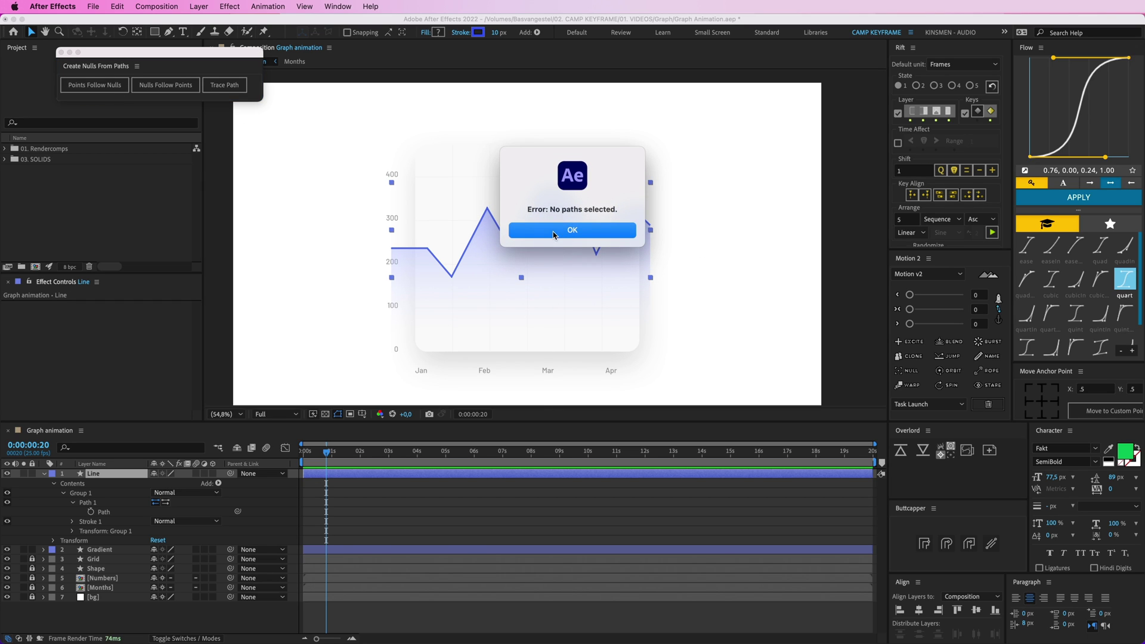
{"action": "left_click", "coordinate": [554, 233]}
{"action": "left_click", "coordinate": [105, 512]}
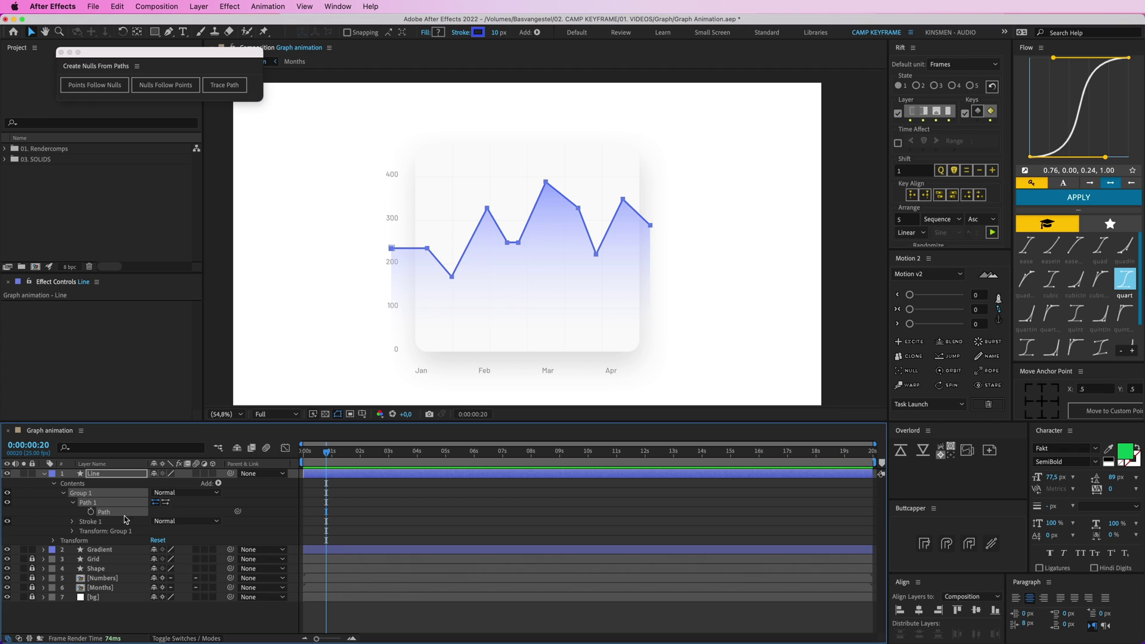
{"action": "left_click", "coordinate": [94, 85]}
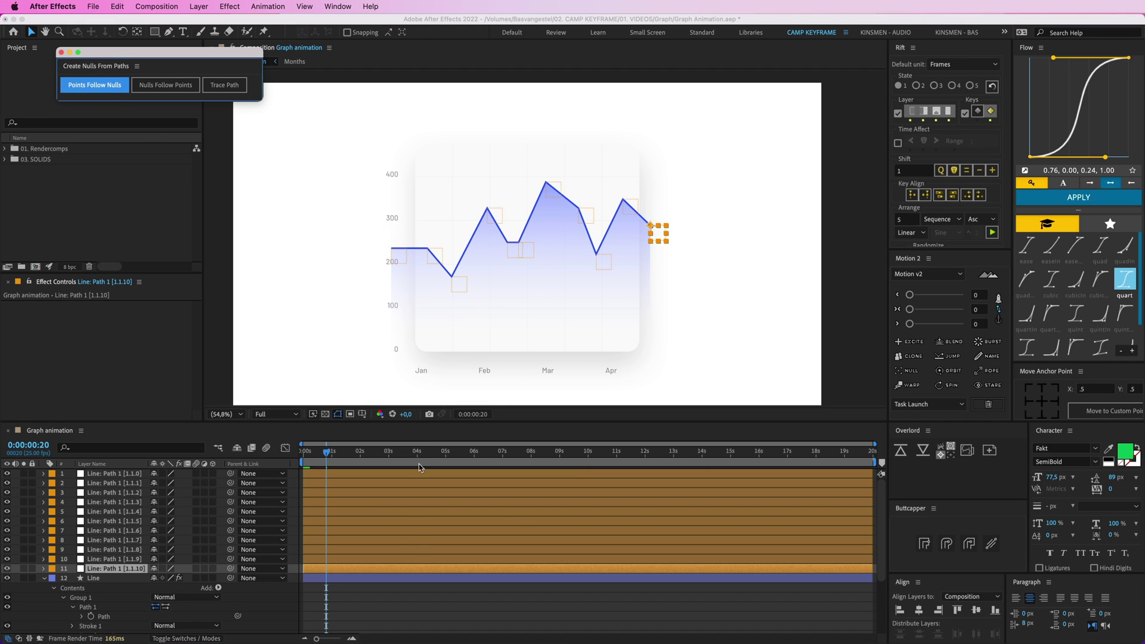
Try moving the null at the February peak to test its control of the line, and undo the move.
{"action": "left_click", "coordinate": [497, 220]}
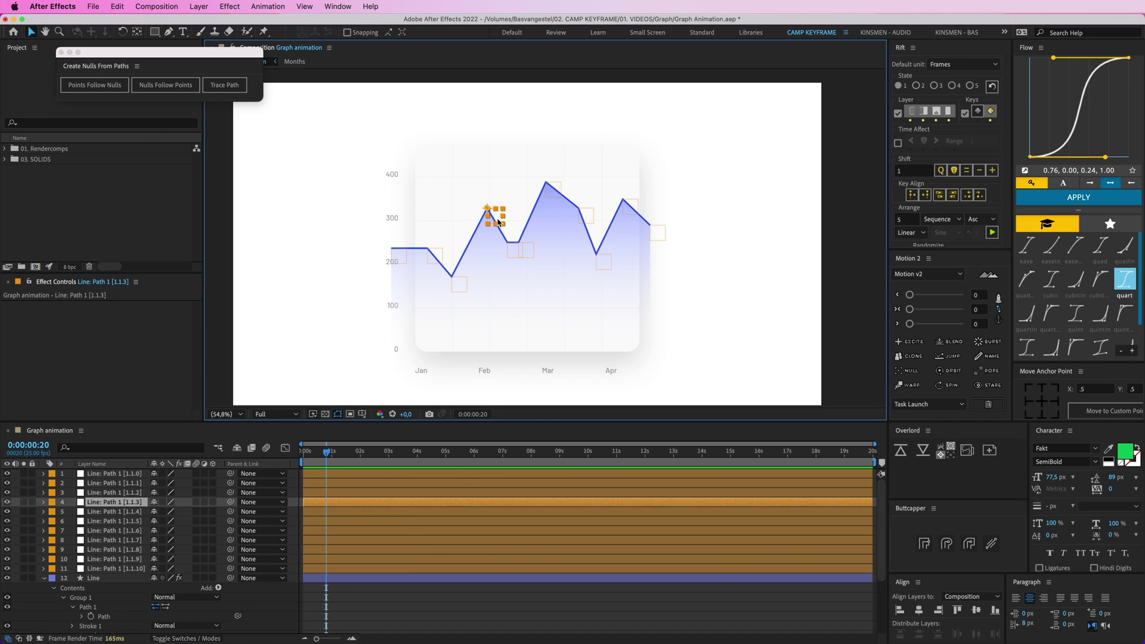
{"action": "left_click", "coordinate": [336, 577]}
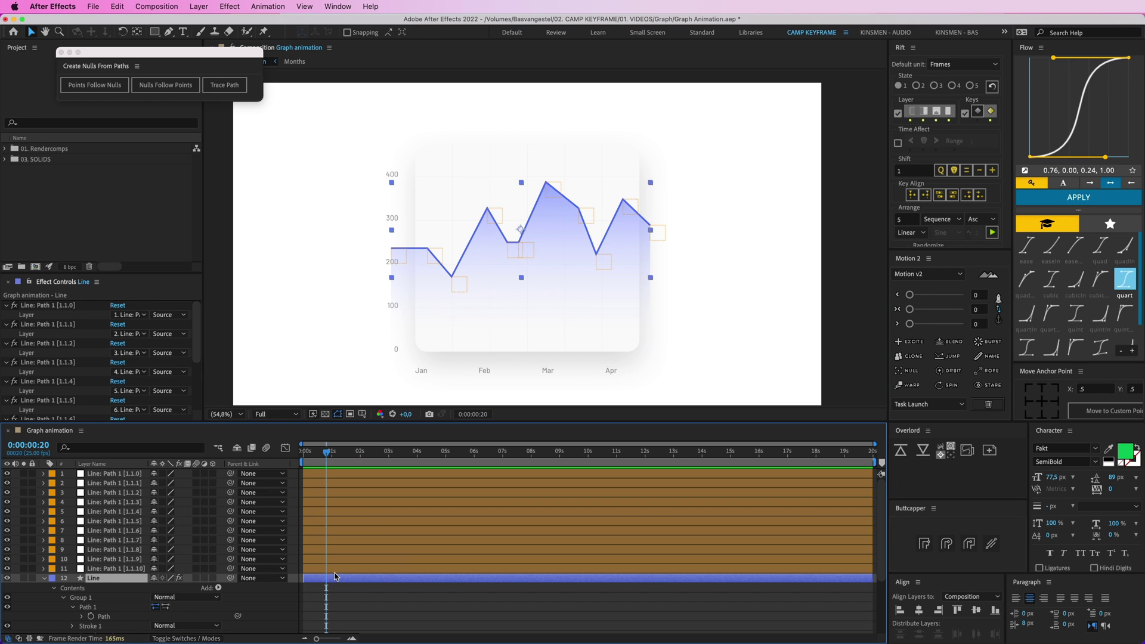
{"action": "left_click", "coordinate": [336, 569]}
{"action": "key", "text": "ctrl+Down"}
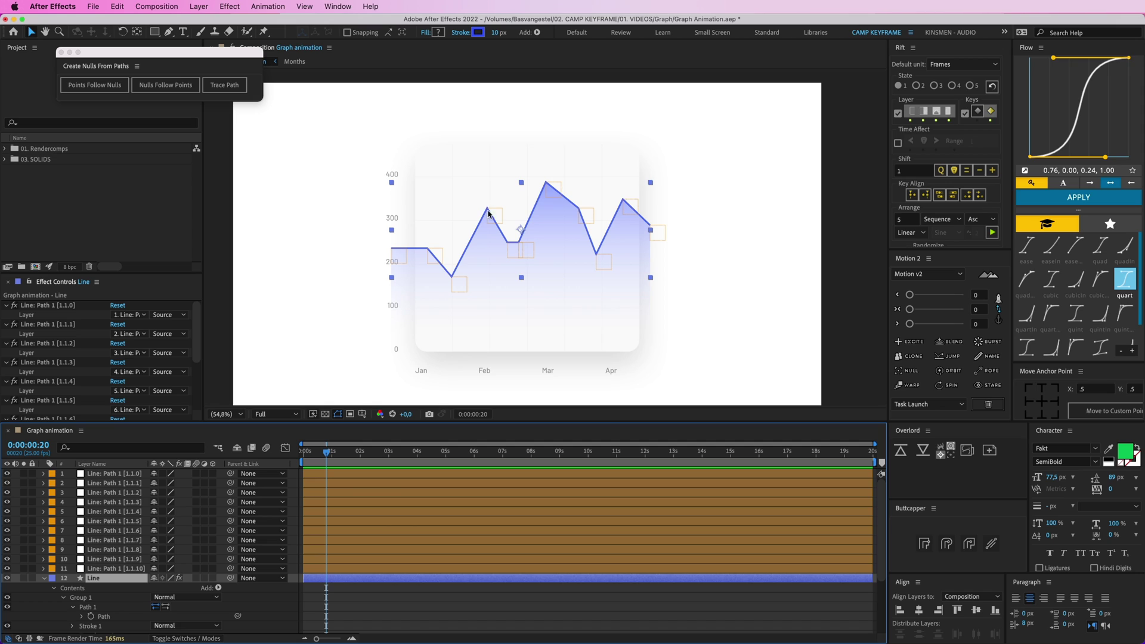
{"action": "left_click", "coordinate": [416, 599]}
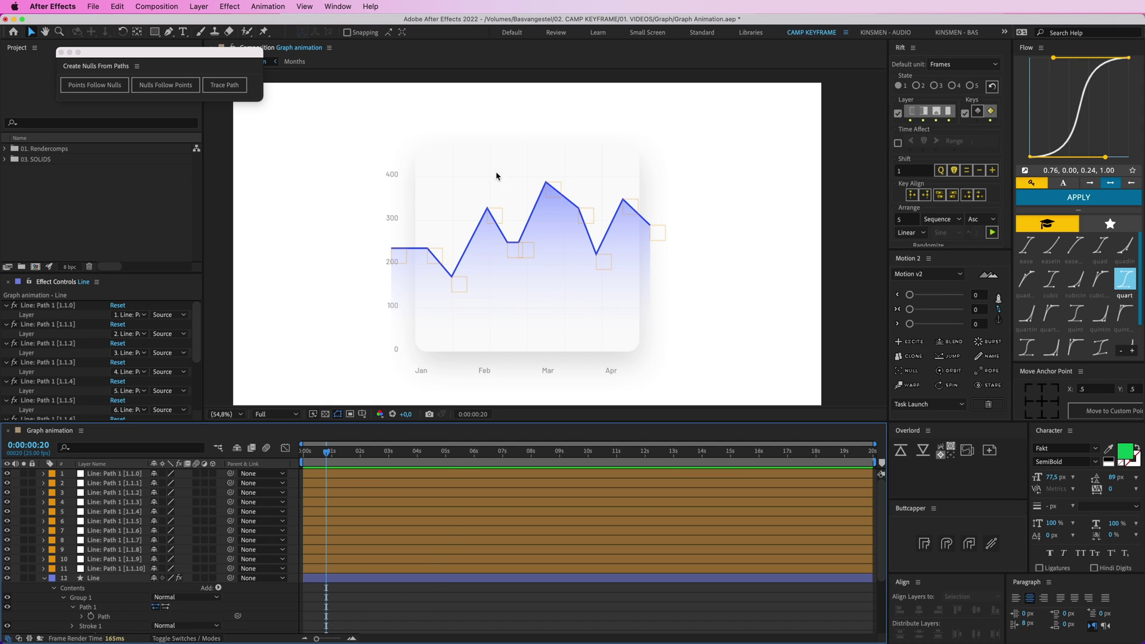
{"action": "left_click", "coordinate": [497, 216]}
{"action": "mouse_move", "coordinate": [496, 223]}
{"action": "left_mouse_down"}
{"action": "mouse_move", "coordinate": [497, 207]}
{"action": "mouse_move", "coordinate": [468, 188]}
{"action": "mouse_move", "coordinate": [478, 206]}
{"action": "mouse_move", "coordinate": [489, 195]}
{"action": "mouse_move", "coordinate": [482, 205]}
{"action": "mouse_move", "coordinate": [496, 216]}
{"action": "left_mouse_up"}
{"action": "key", "text": "super+z"}
{"action": "left_click", "coordinate": [338, 570]}
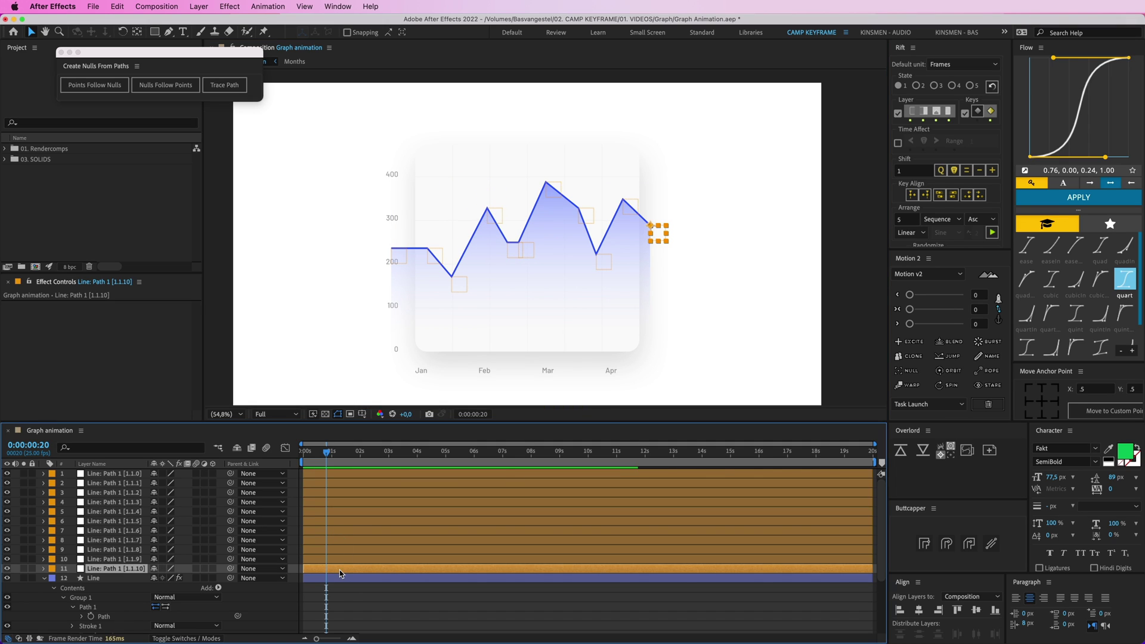
Rename the null layers Line: Path 1 [1.1.0], [1.1.1] and [1.1.2] as 1, 2 and 3.
{"action": "left_click", "coordinate": [327, 472]}
{"action": "key", "text": "Return"}
{"action": "type", "text": "1"}
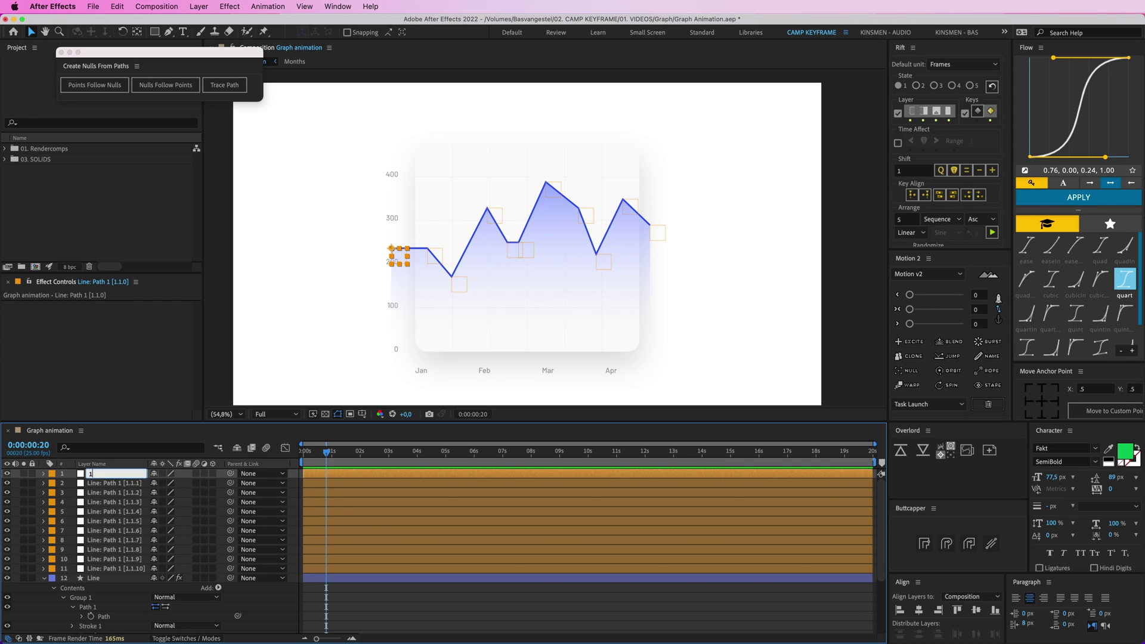
{"action": "key", "text": "Return"}
{"action": "left_click", "coordinate": [329, 480]}
{"action": "key", "text": "Return"}
{"action": "type", "text": "2"}
{"action": "key", "text": "Return"}
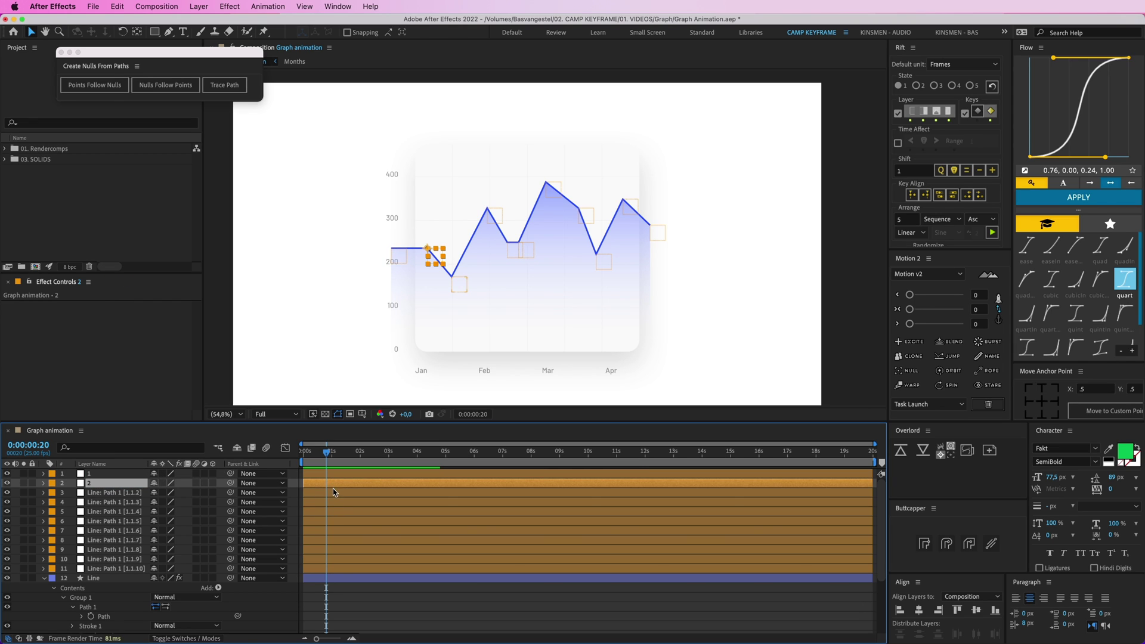
{"action": "left_click", "coordinate": [332, 491]}
{"action": "key", "text": "Return"}
{"action": "type", "text": "3"}
{"action": "key", "text": "Return"}
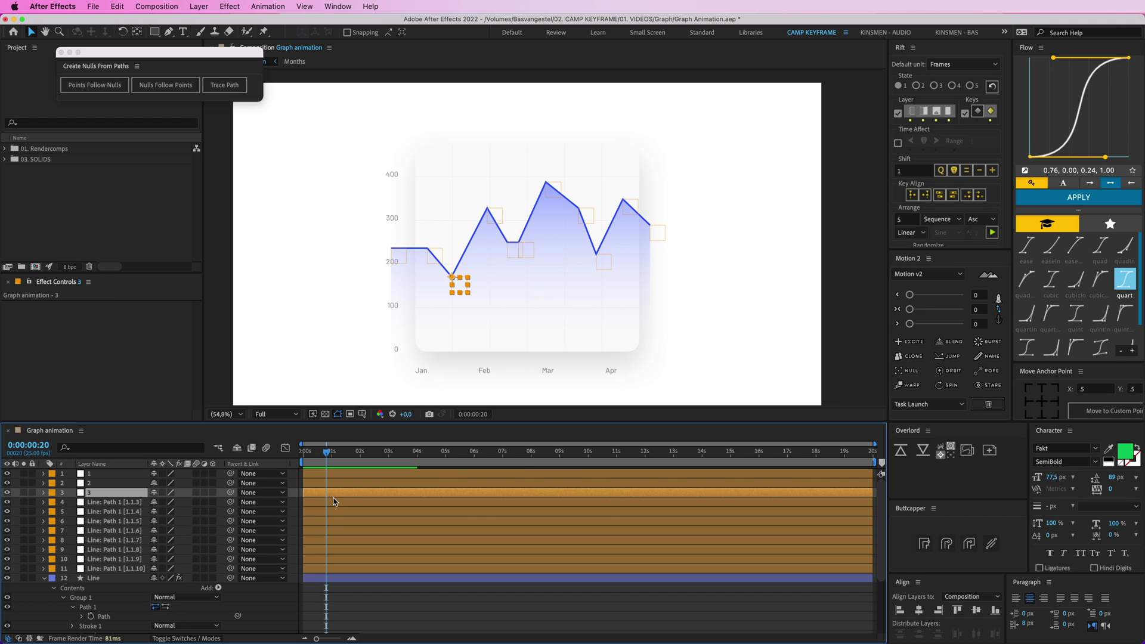
Rename the null layers Line: Path 1 [1.1.3], [1.1.4] and [1.1.5] as 4, 5 and 6.
{"action": "left_click", "coordinate": [334, 503]}
{"action": "key", "text": "Return"}
{"action": "type", "text": "4"}
{"action": "key", "text": "Return"}
{"action": "left_click", "coordinate": [334, 509]}
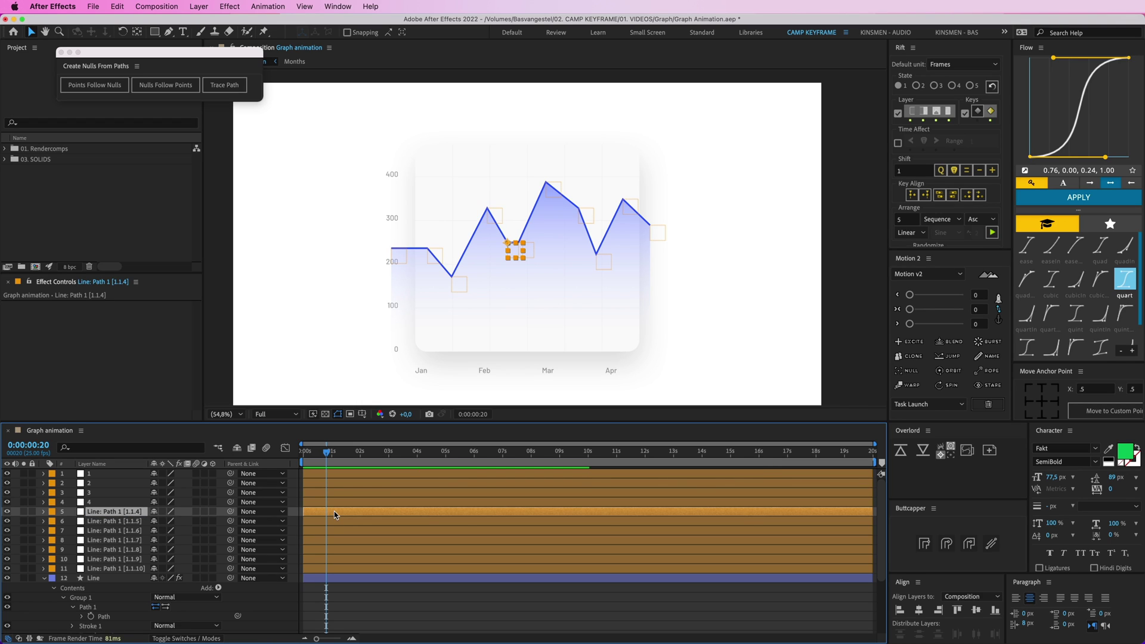
{"action": "key", "text": "Return"}
{"action": "type", "text": "5"}
{"action": "key", "text": "Return"}
{"action": "left_click", "coordinate": [336, 521]}
{"action": "key", "text": "Return"}
{"action": "type", "text": "6"}
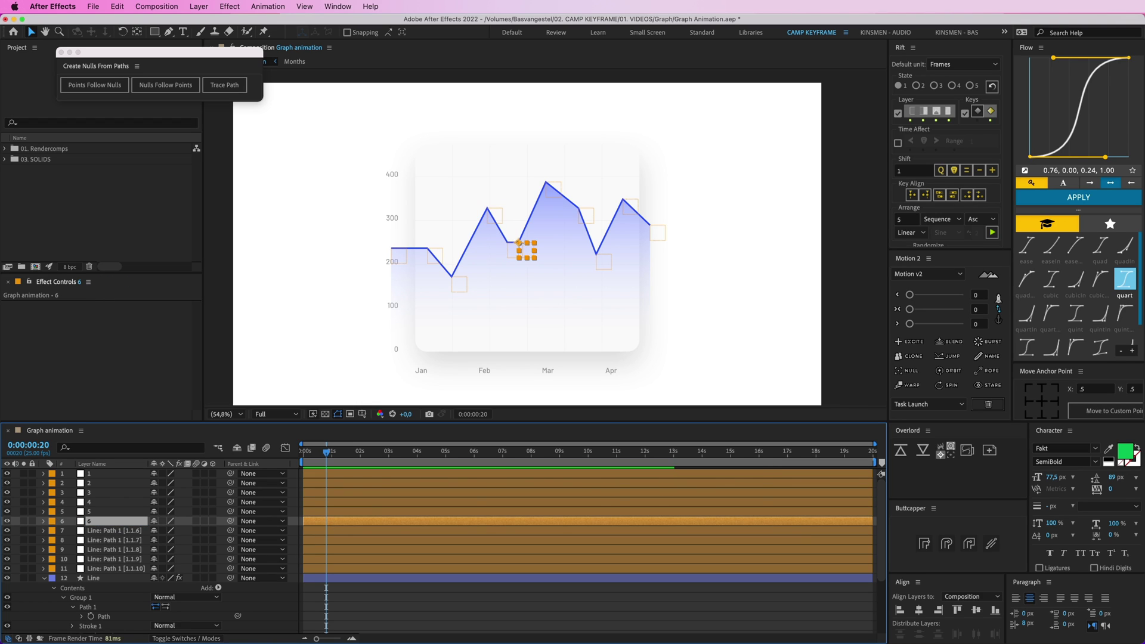
{"action": "key", "text": "Return"}
Rename the null layers Line: Path 1 [1.1.6], [1.1.7] and [1.1.8] as 7, 8 and 9.
{"action": "left_click", "coordinate": [338, 532]}
{"action": "key", "text": "Return"}
{"action": "type", "text": "7"}
{"action": "key", "text": "Return"}
{"action": "left_click", "coordinate": [343, 538]}
{"action": "key", "text": "Return"}
{"action": "type", "text": "8"}
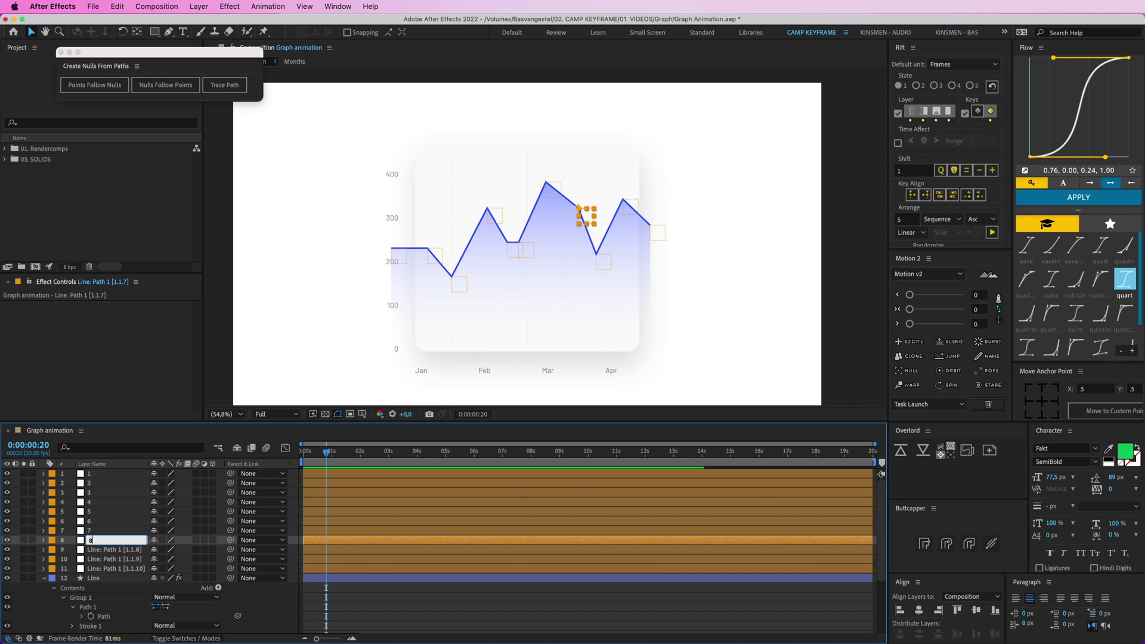
{"action": "key", "text": "Return"}
{"action": "left_click", "coordinate": [357, 546]}
{"action": "key", "text": "Return"}
{"action": "type", "text": "9"}
{"action": "key", "text": "Return"}
Rename the null layers Line: Path 1 [1.1.9] and [1.1.10] as 10 and 11.
{"action": "left_click", "coordinate": [356, 564]}
{"action": "key", "text": "Return"}
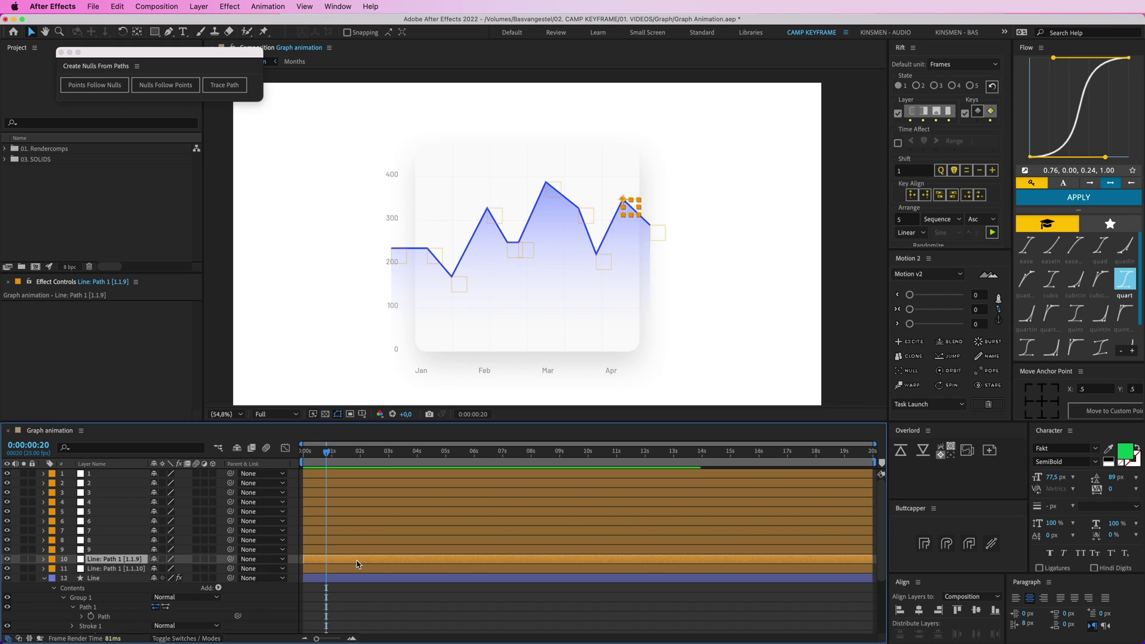
{"action": "type", "text": "10"}
{"action": "key", "text": "Return"}
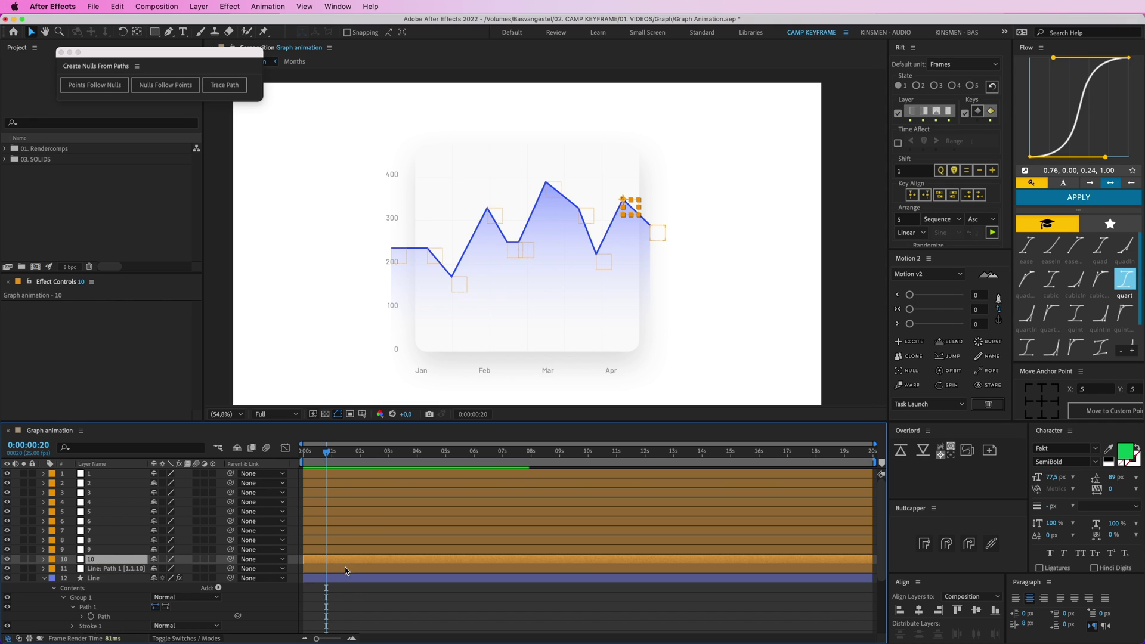
{"action": "left_click", "coordinate": [345, 568]}
{"action": "key", "text": "Return"}
{"action": "type", "text": "11"}
{"action": "key", "text": "Return"}
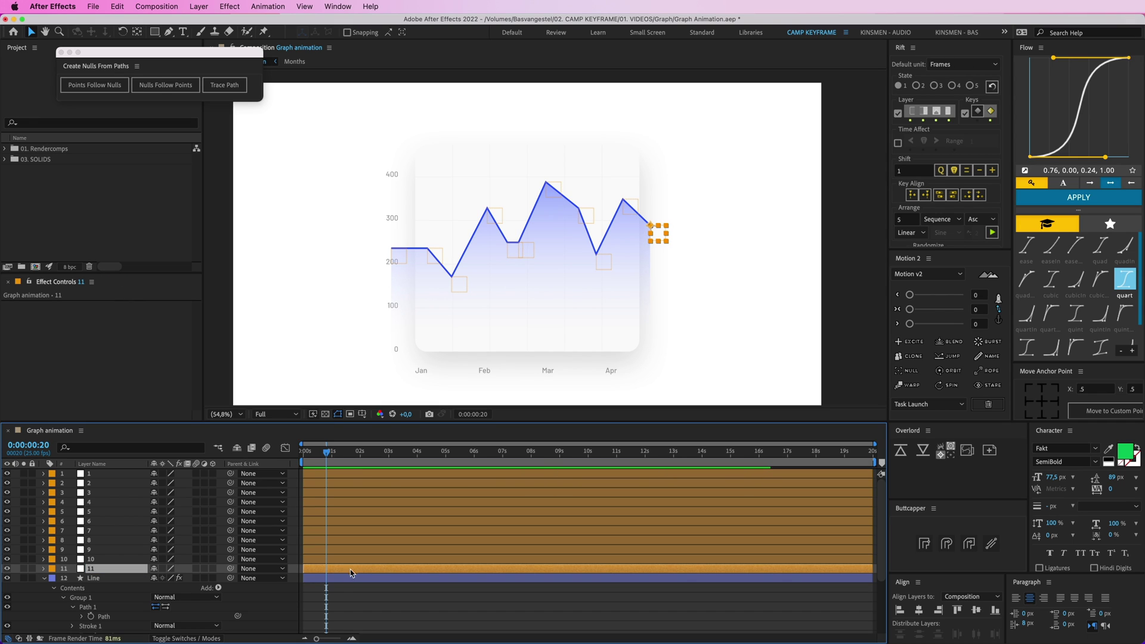
Collapse the Line layer and keyframe the Position of null layers 1 to 11 at about 2 seconds.
{"action": "left_click", "coordinate": [43, 578]}
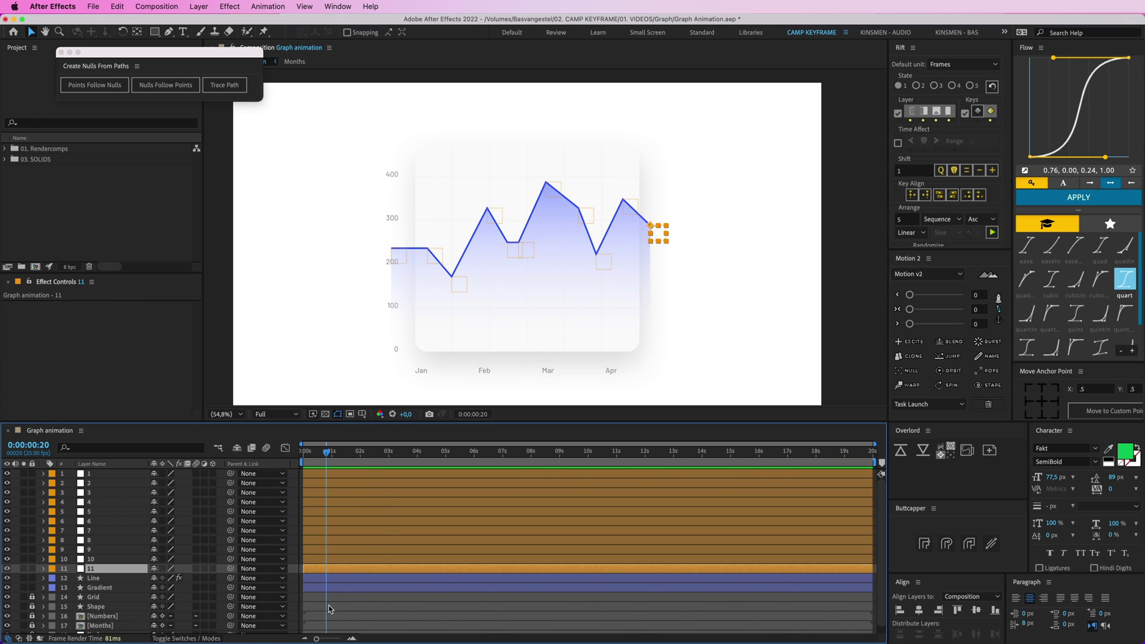
{"action": "left_click", "coordinate": [315, 577]}
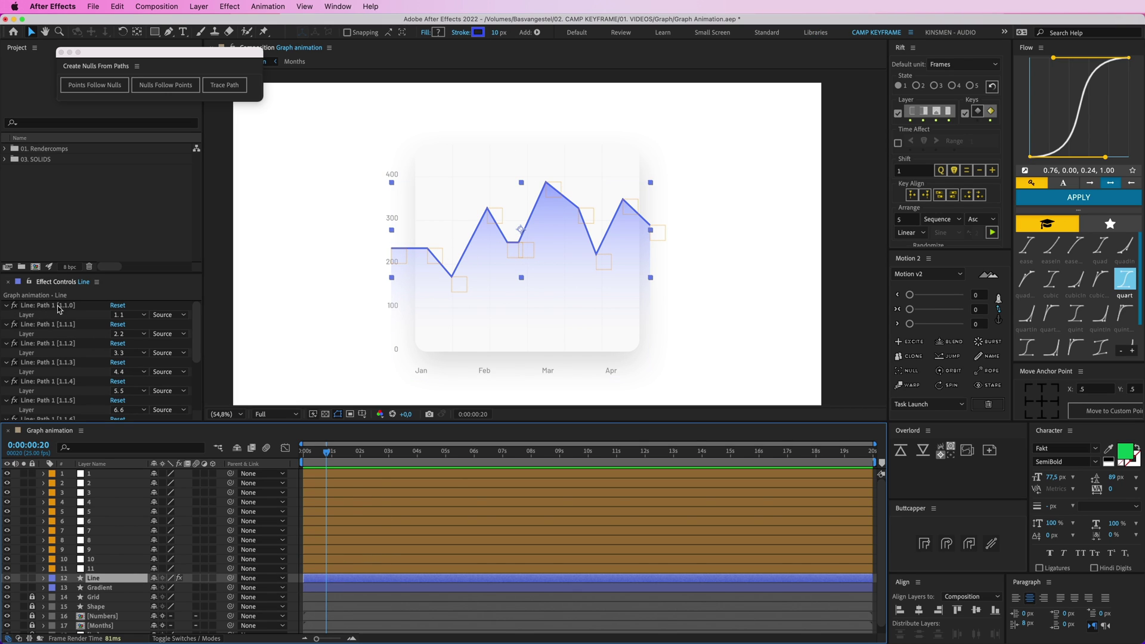
{"action": "left_click", "coordinate": [96, 568]}
{"action": "left_click", "coordinate": [99, 475], "text": "shift"}
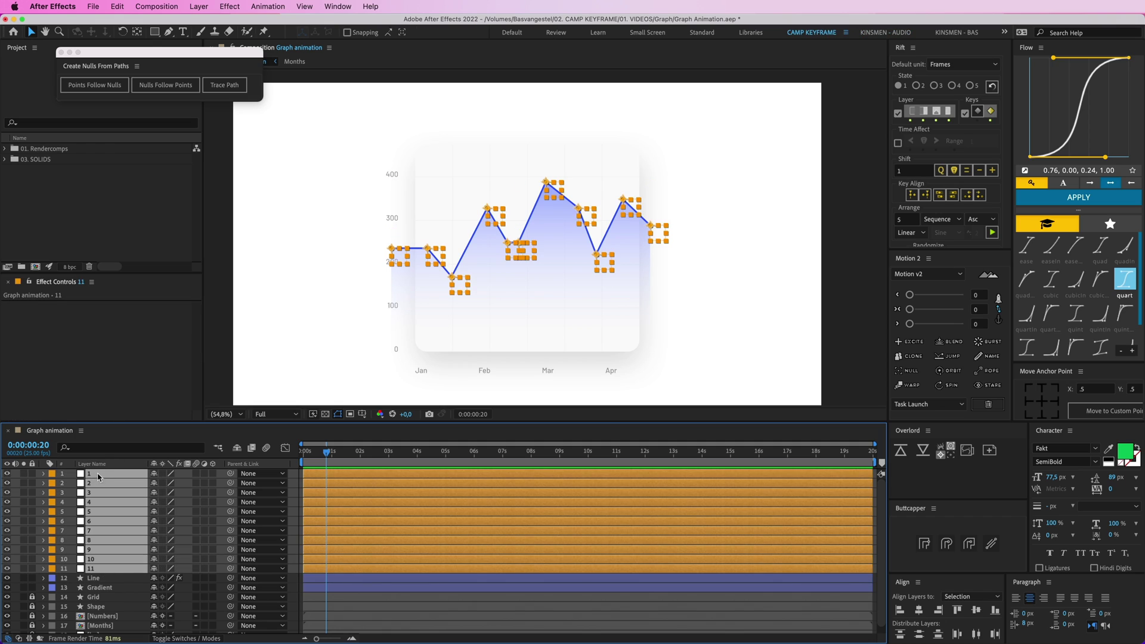
{"action": "key", "text": "p"}
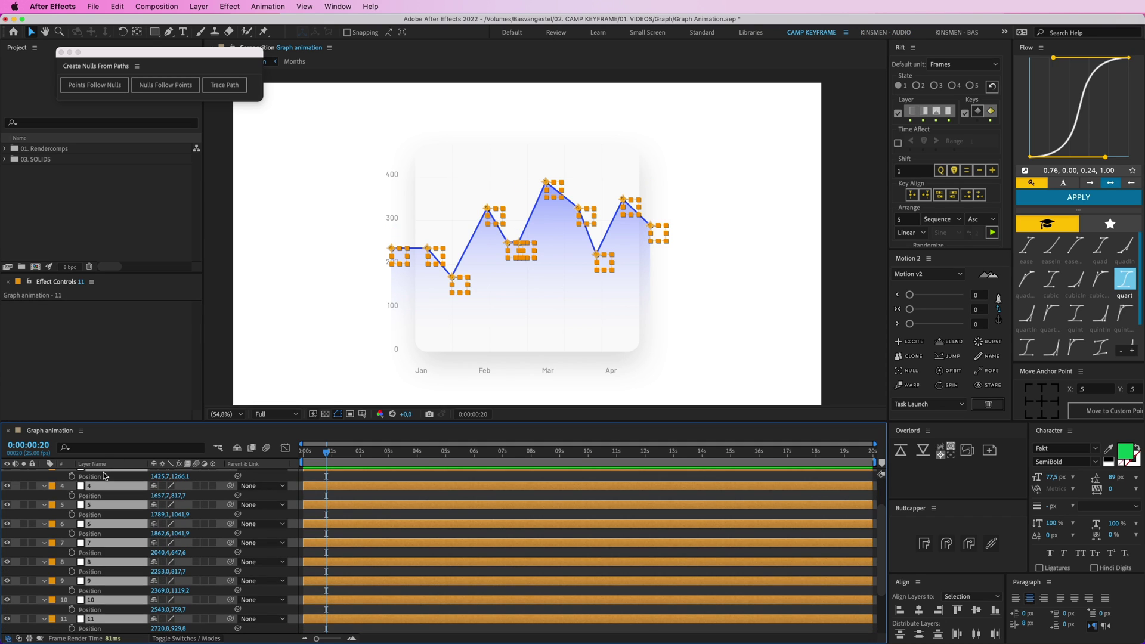
{"action": "left_click", "coordinate": [72, 495]}
At 0:00:00, move null 1 straight down below the graph's baseline, to a Y position of about 1839.
{"action": "left_click_drag", "start_coordinate": [327, 477], "coordinate": [319, 456]}
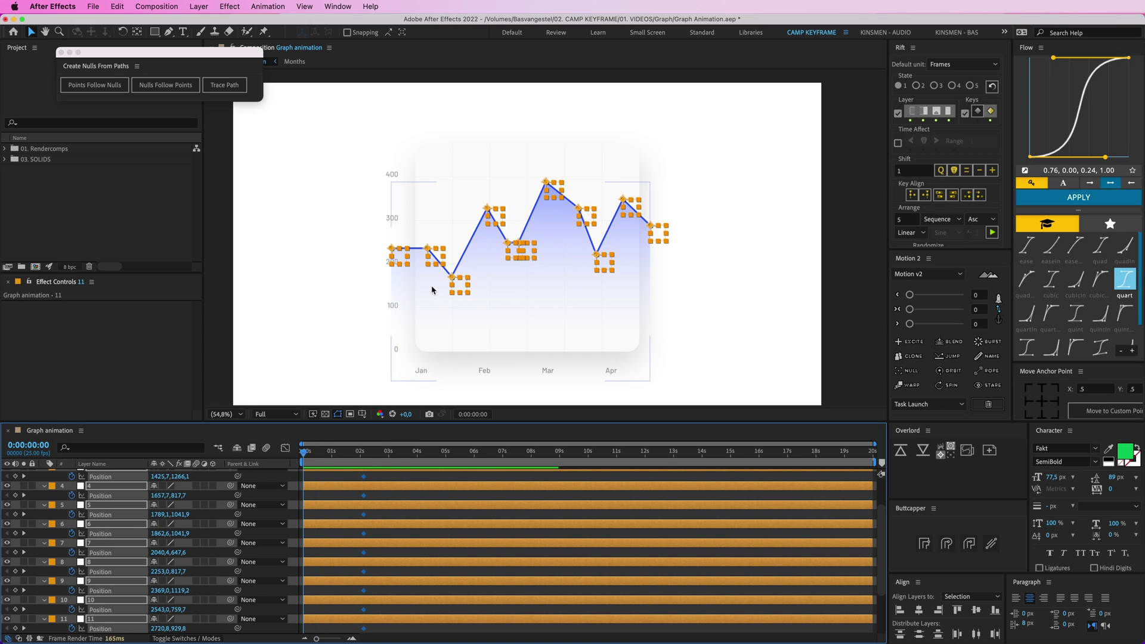
{"action": "key", "text": "super+shift+a"}
{"action": "key", "text": "h"}
{"action": "left_click_drag", "start_coordinate": [411, 263], "coordinate": [401, 350]}
{"action": "key", "text": "v"}
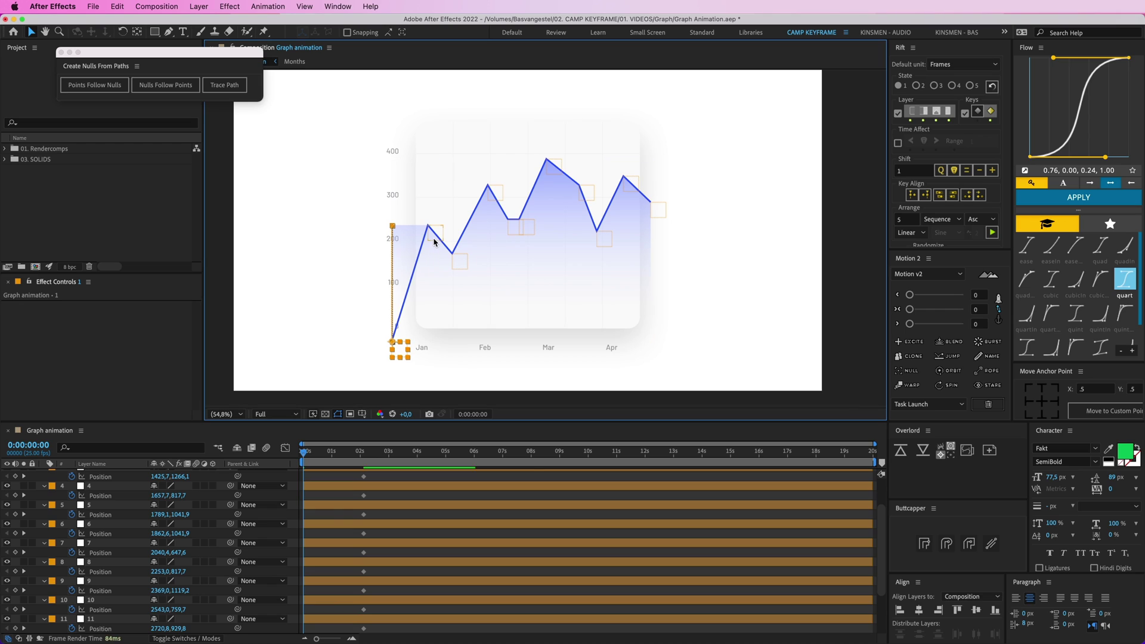
At 0:00:00, lower nulls 2, 3 and 4 below the graph to Y positions of about 1974, 1872 and 2025.
{"action": "left_click", "coordinate": [434, 365]}
{"action": "left_click", "coordinate": [435, 234]}
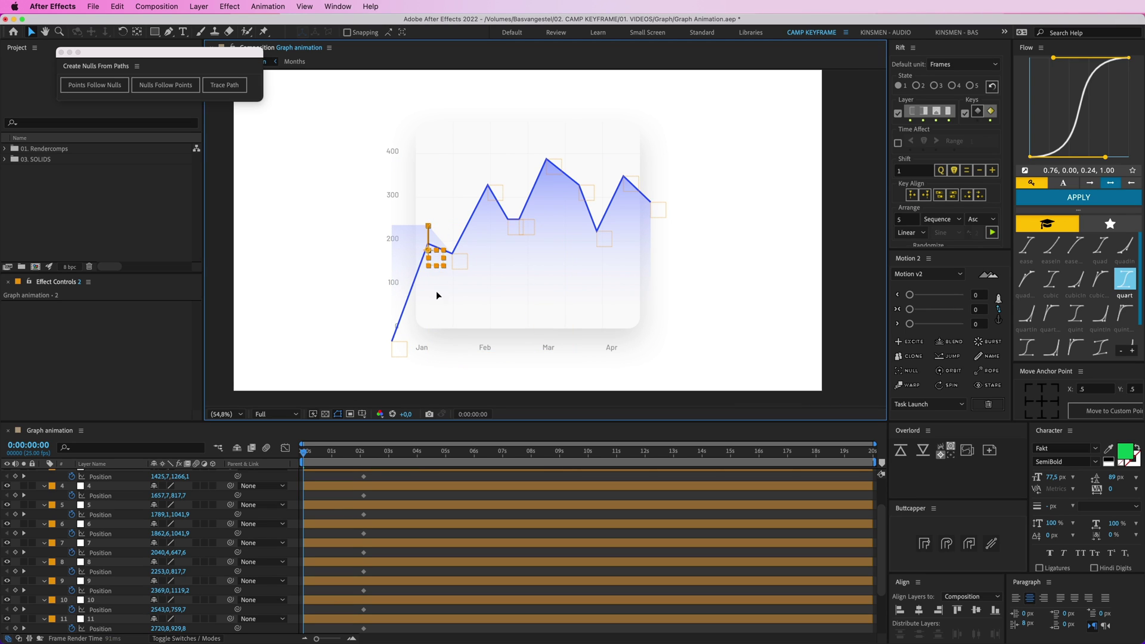
{"action": "left_click_drag", "start_coordinate": [435, 257], "coordinate": [440, 371]}
{"action": "left_click_drag", "start_coordinate": [463, 262], "coordinate": [461, 356]}
{"action": "left_click", "coordinate": [495, 192]}
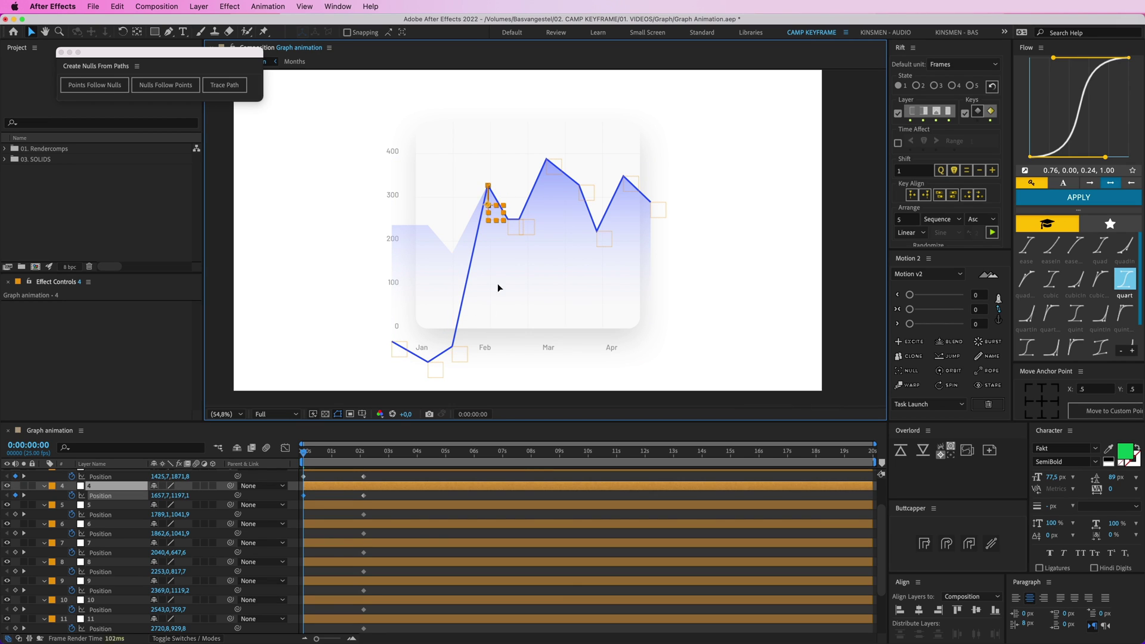
{"action": "left_click_drag", "start_coordinate": [494, 192], "coordinate": [495, 378]}
Lower nulls 5, 6, 7 and 8 below the graph to Y positions of about 1907, 2031, 1932 and 2033.
{"action": "scroll", "coordinate": [524, 237], "scroll_direction": "down", "scroll_amount": 2}
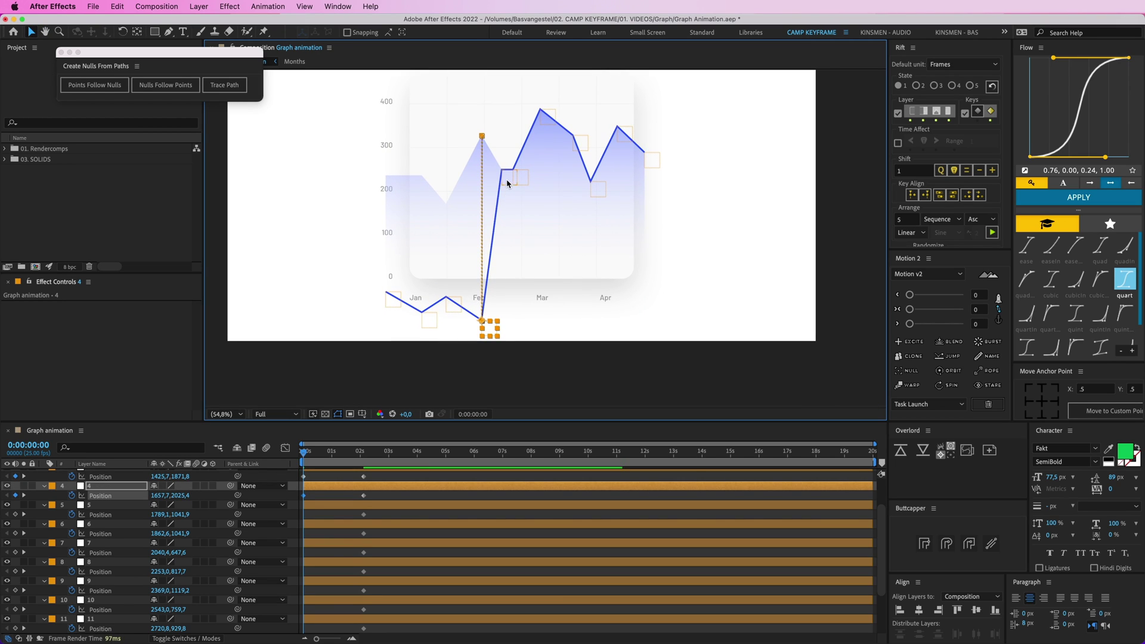
{"action": "left_click_drag", "start_coordinate": [505, 175], "coordinate": [508, 316]}
{"action": "left_click_drag", "start_coordinate": [521, 179], "coordinate": [521, 331]}
{"action": "left_click_drag", "start_coordinate": [546, 112], "coordinate": [544, 312]}
{"action": "left_click_drag", "start_coordinate": [579, 141], "coordinate": [583, 327]}
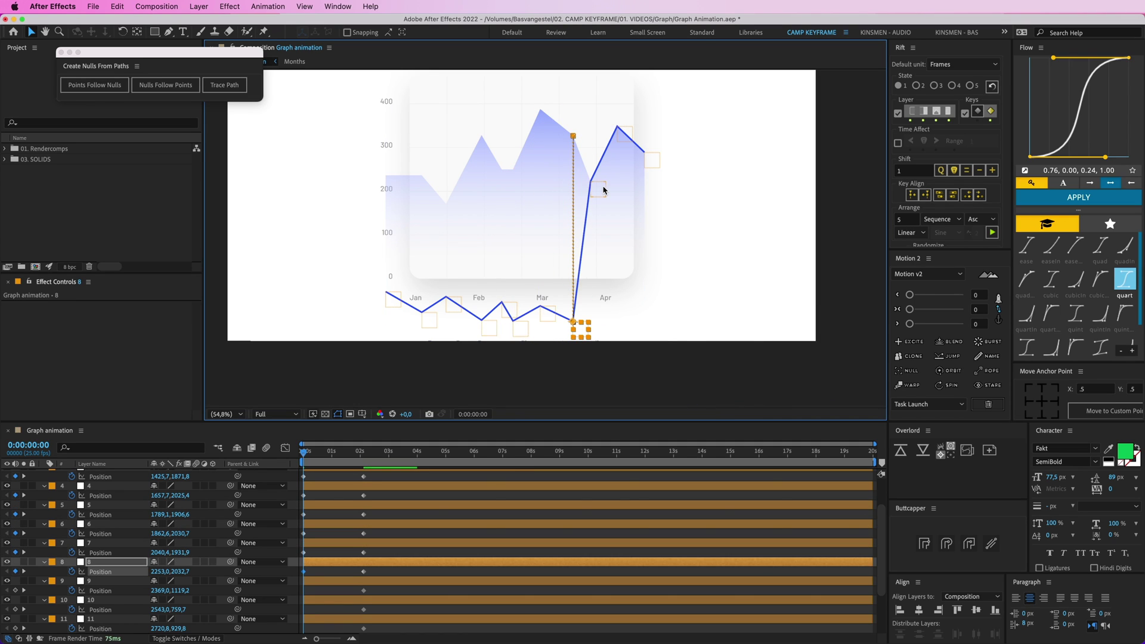
Lower nulls 9, 10 and 11 below the graph to Y positions of about 2017, 1920 and 2013.
{"action": "left_click_drag", "start_coordinate": [603, 191], "coordinate": [603, 336]}
{"action": "key", "text": "super+z"}
{"action": "left_click_drag", "start_coordinate": [601, 192], "coordinate": [602, 329]}
{"action": "left_click", "coordinate": [625, 133]}
{"action": "left_click_drag", "start_coordinate": [624, 135], "coordinate": [621, 310]}
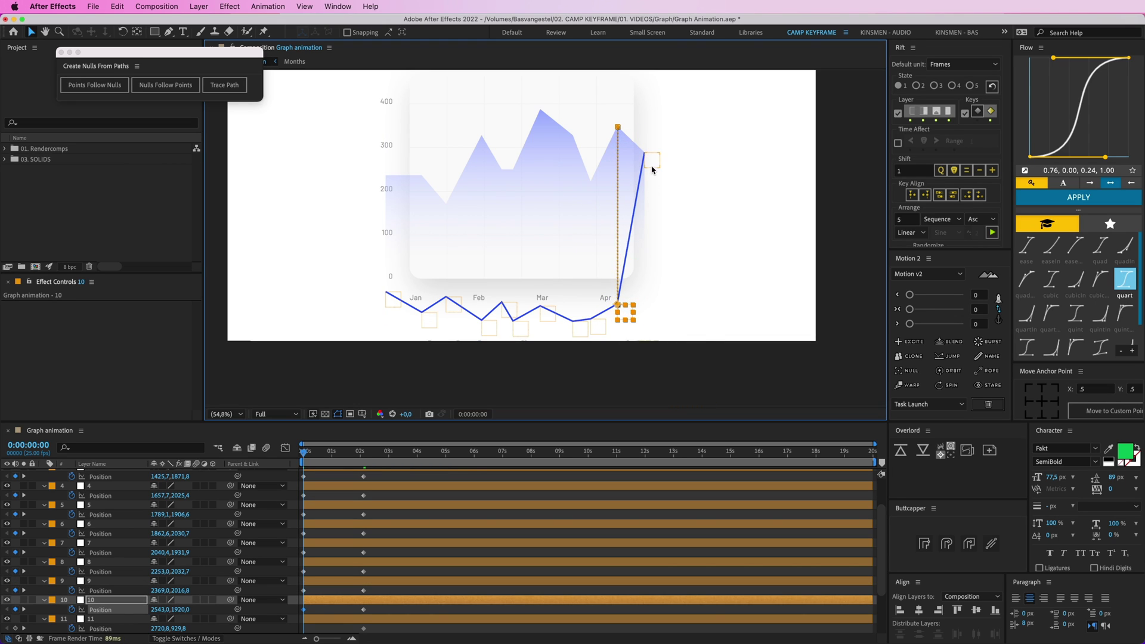
{"action": "left_click_drag", "start_coordinate": [651, 165], "coordinate": [645, 332]}
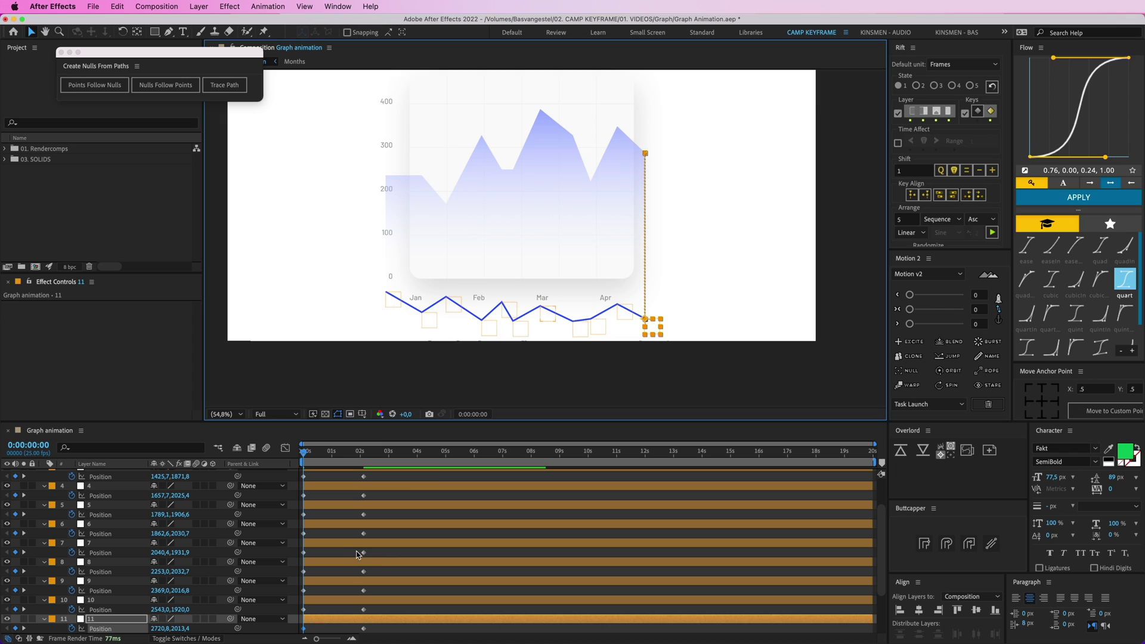
Apply Easy Ease to all Position keyframes of null layers 1 to 11.
{"action": "key", "text": "grave"}
{"action": "left_click_drag", "start_coordinate": [404, 294], "coordinate": [295, 98]}
{"action": "right_click", "coordinate": [304, 104]}
{"action": "mouse_move", "coordinate": [352, 246]}
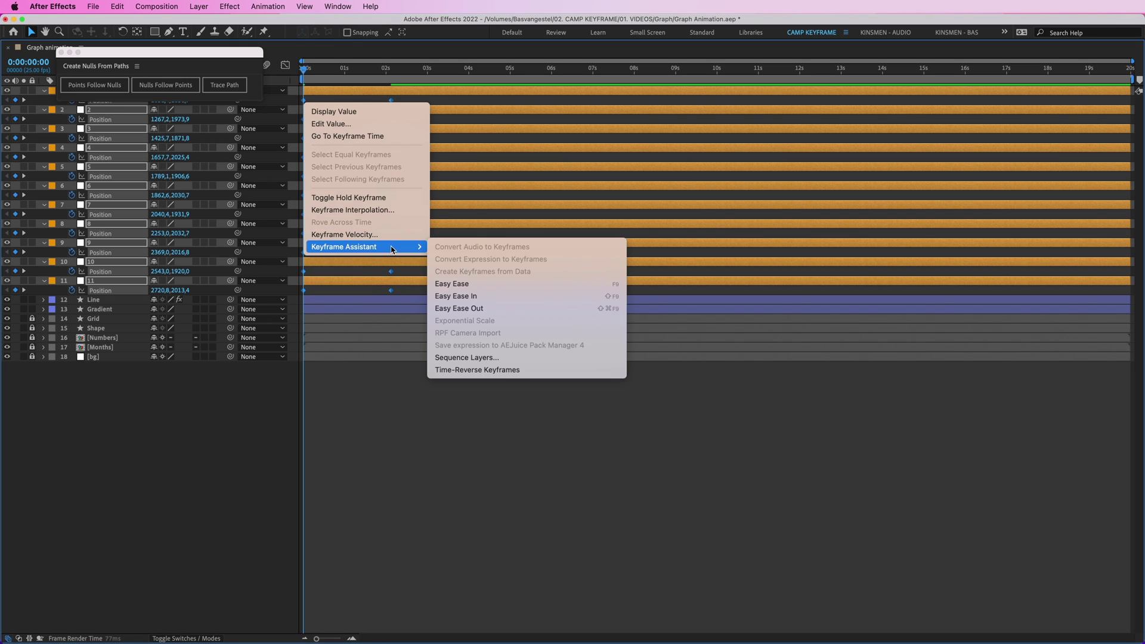
{"action": "left_click", "coordinate": [459, 278]}
{"action": "key", "text": "grave"}
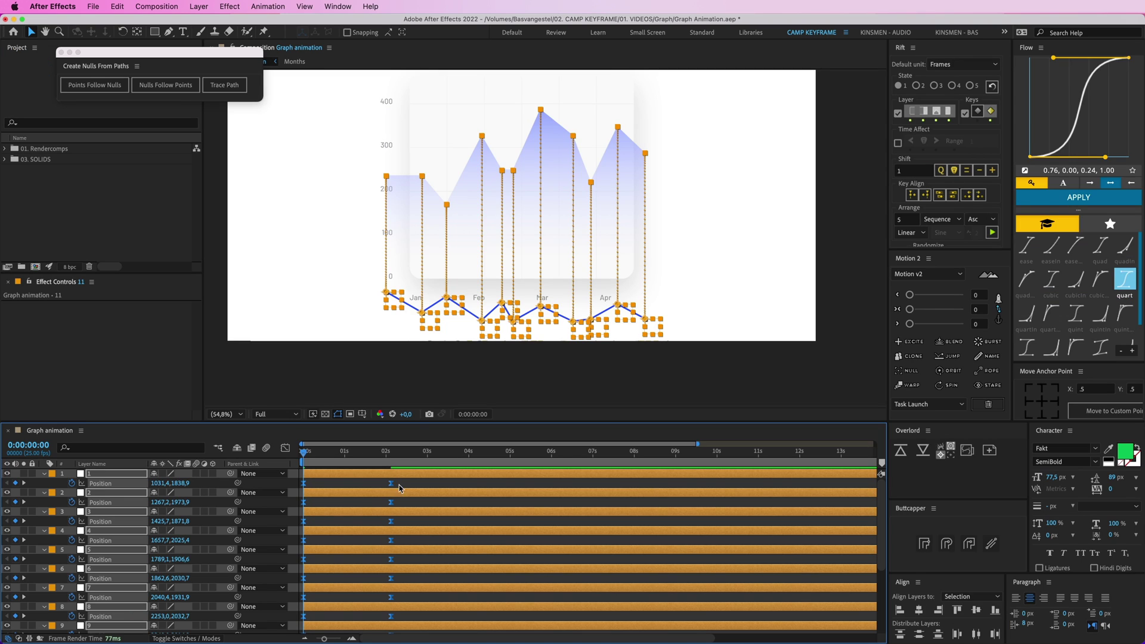
Move the ending Position keyframes of all eleven nulls to about 1 second and preview the rising line.
{"action": "left_click_drag", "start_coordinate": [397, 484], "coordinate": [381, 631]}
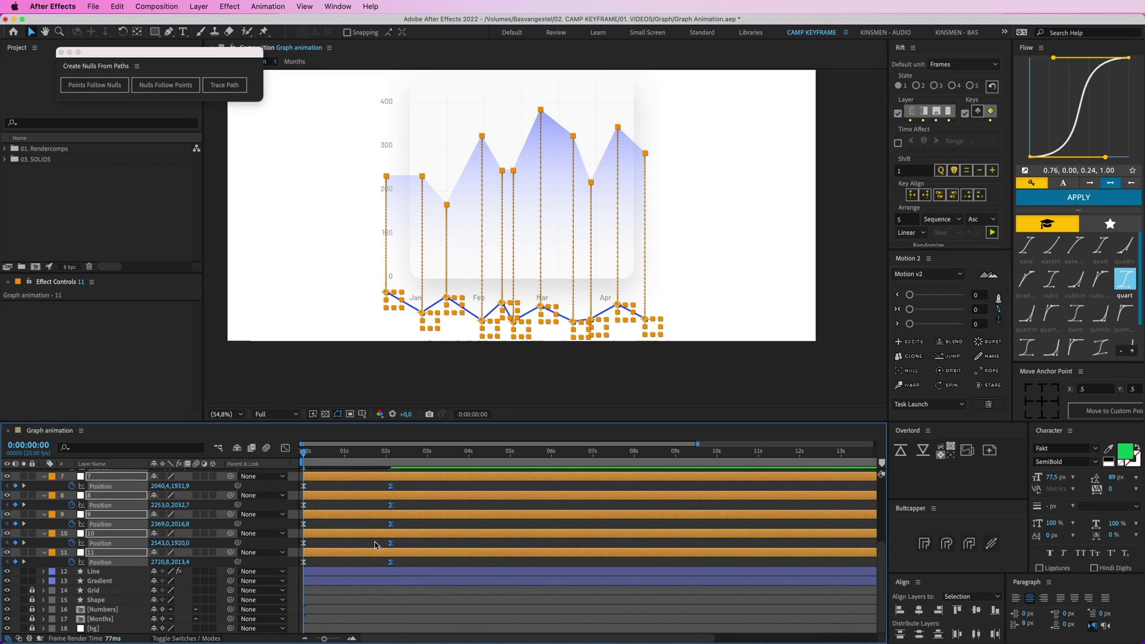
{"action": "left_click_drag", "start_coordinate": [391, 543], "coordinate": [345, 545]}
{"action": "left_click", "coordinate": [325, 483]}
{"action": "key", "text": "space"}
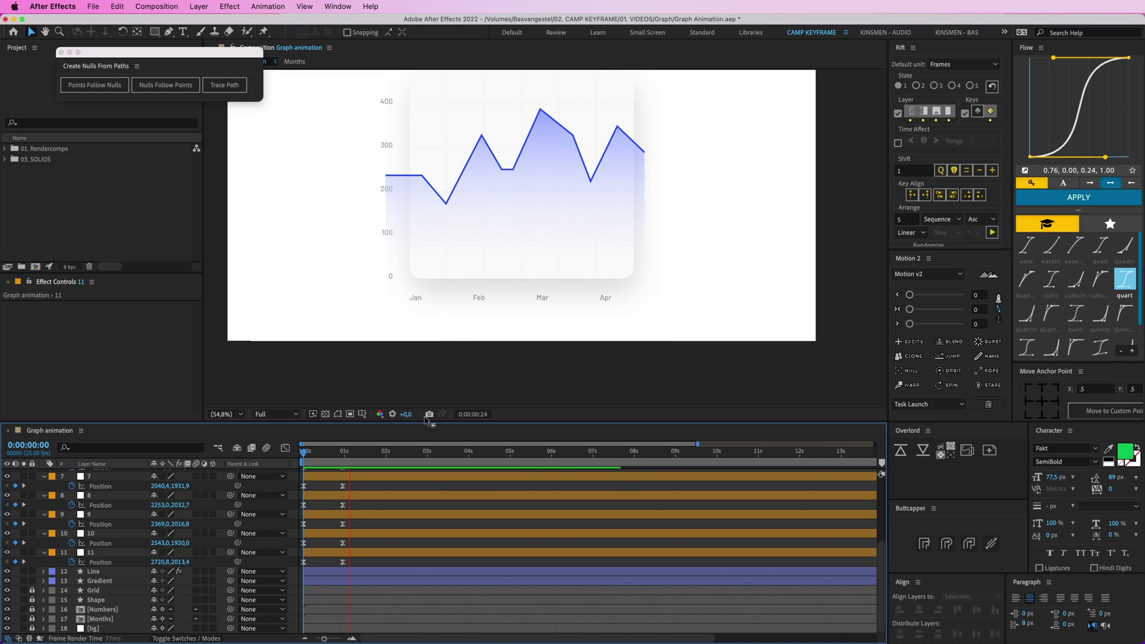
{"action": "key", "text": "space"}
Apply the Flow easing curve 0.76, 0.00, 0.24, 1.00 to all Position keyframes of the null layers.
{"action": "left_click_drag", "start_coordinate": [509, 191], "coordinate": [492, 256]}
{"action": "left_click_drag", "start_coordinate": [358, 453], "coordinate": [298, 461]}
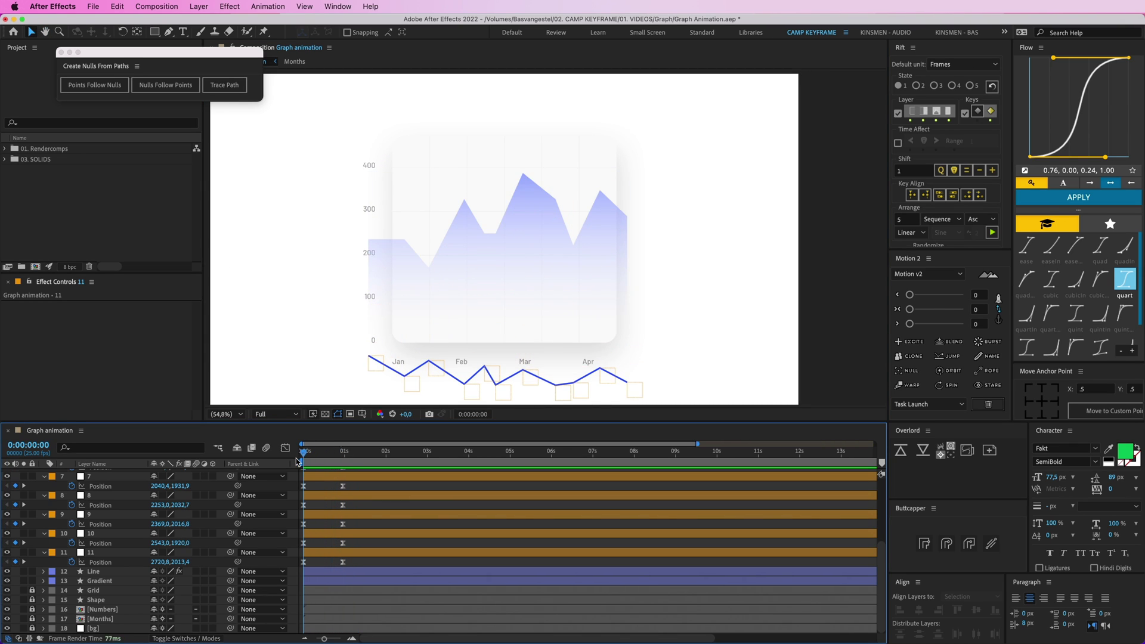
{"action": "left_click_drag", "start_coordinate": [353, 560], "coordinate": [321, 561]}
{"action": "key", "text": "super+a"}
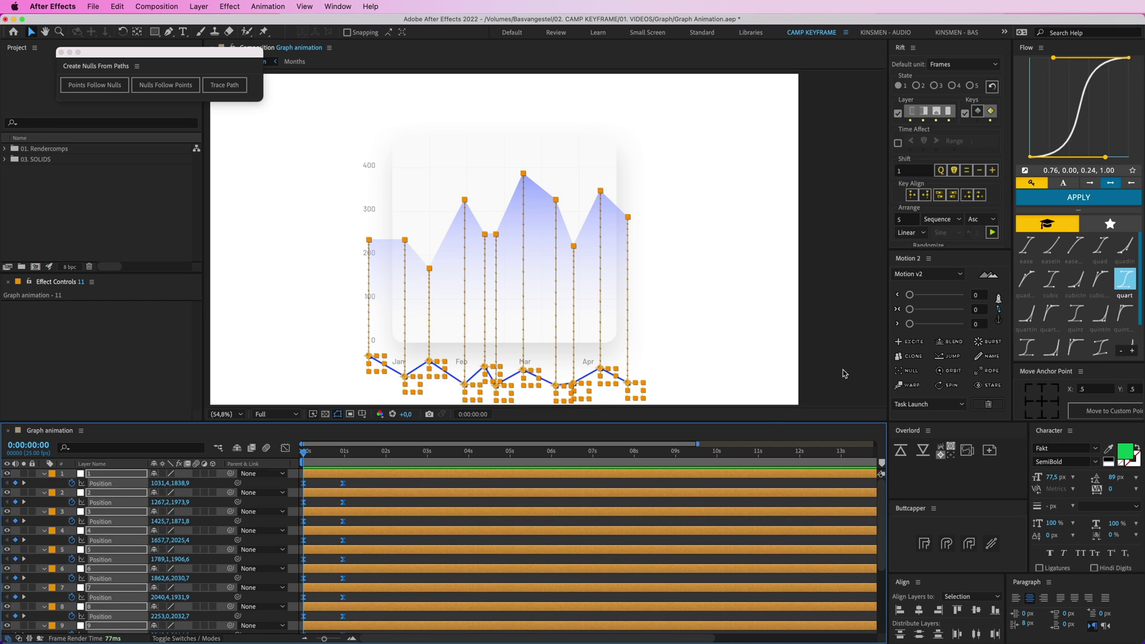
{"action": "left_click", "coordinate": [1078, 197]}
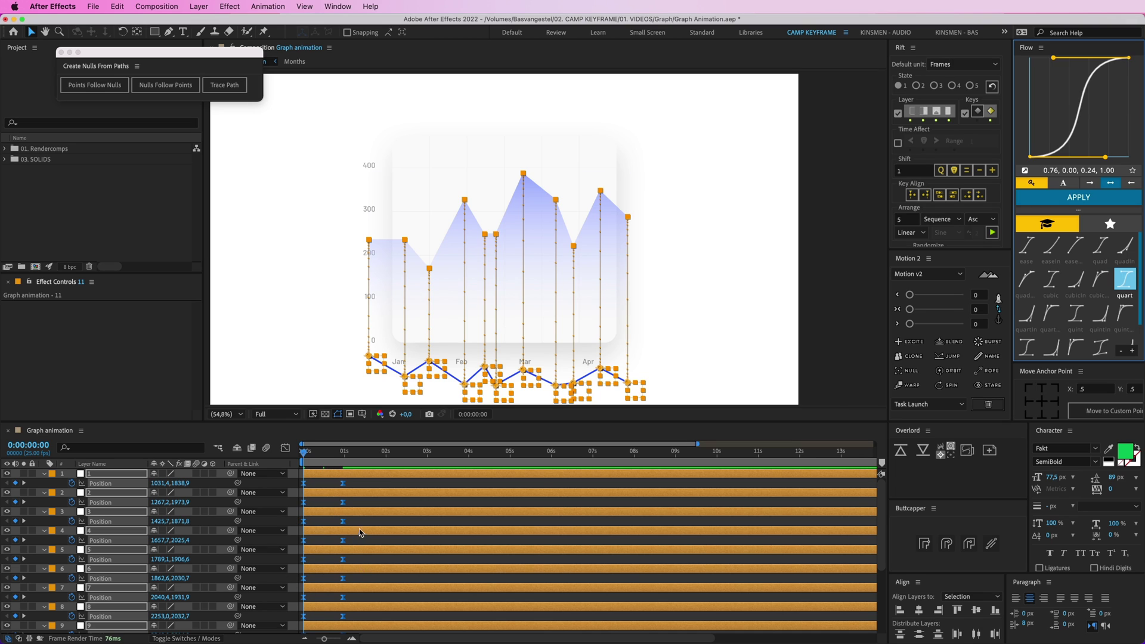
{"action": "scroll", "coordinate": [353, 617], "scroll_direction": "down", "scroll_amount": 3}
{"action": "left_click", "coordinate": [356, 611]}
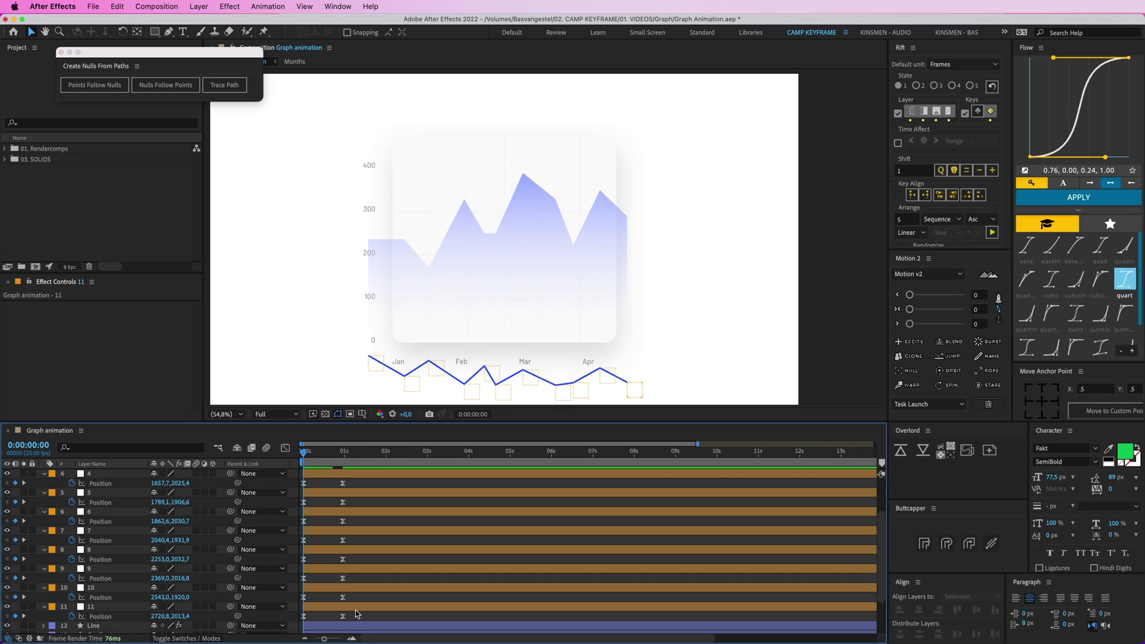
{"action": "left_click", "coordinate": [354, 592]}
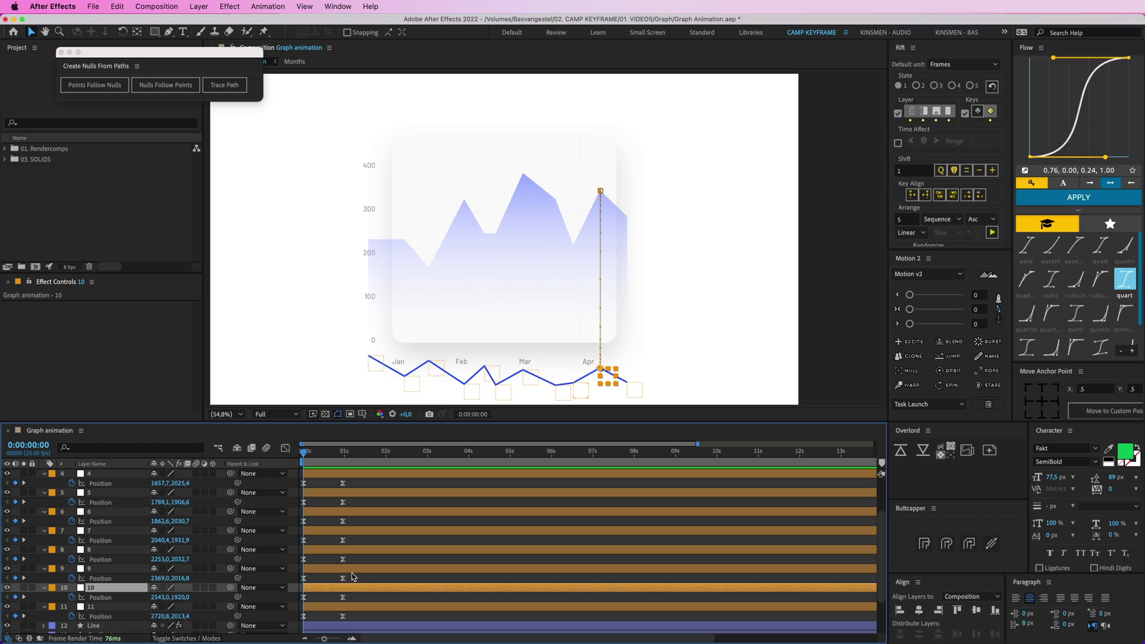
{"action": "scroll", "coordinate": [351, 558], "scroll_direction": "up", "scroll_amount": 3}
{"action": "left_click", "coordinate": [329, 475]}
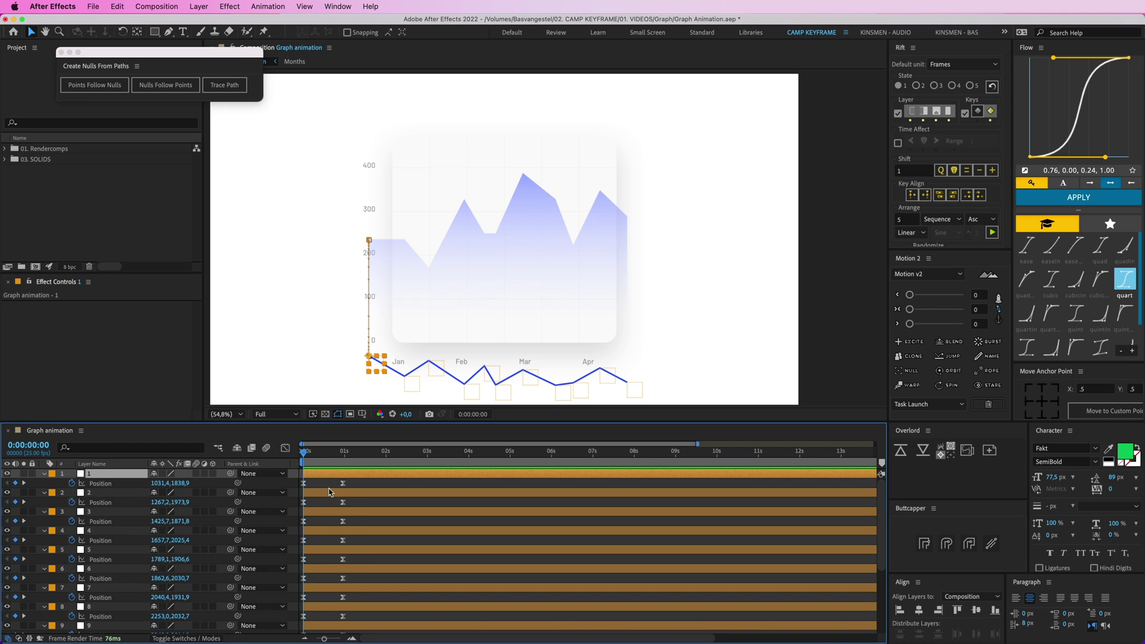
{"action": "left_click", "coordinate": [329, 492]}
{"action": "key", "text": "super+z"}
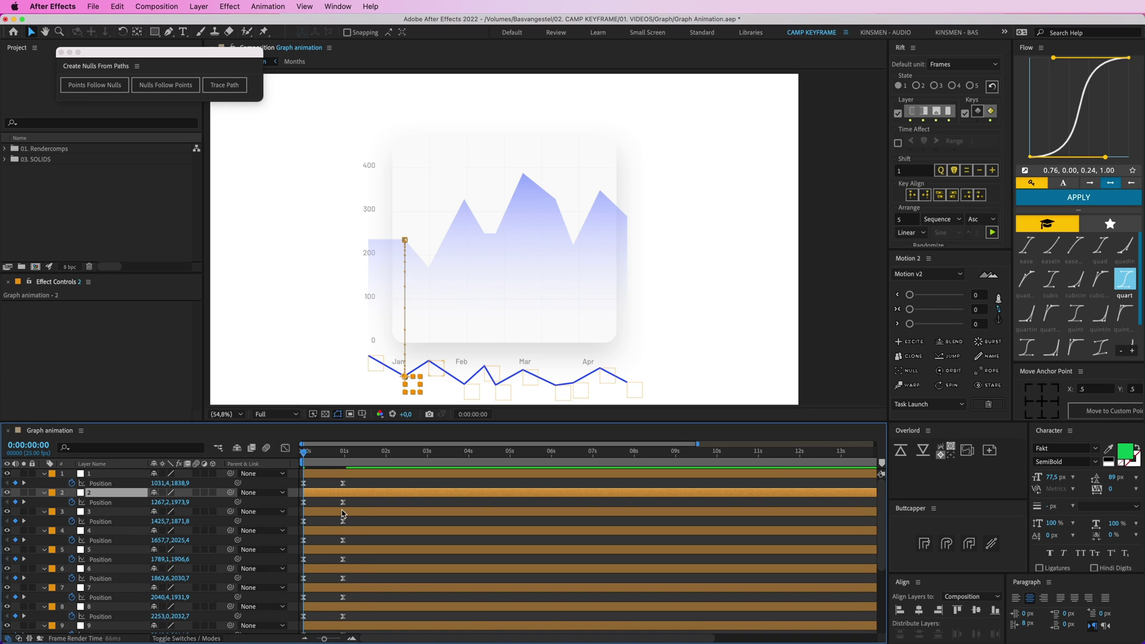
{"action": "left_click_drag", "start_coordinate": [354, 516], "coordinate": [323, 542]}
{"action": "key", "text": "super+z"}
{"action": "key", "text": "super+z"}
{"action": "key", "text": "super+z"}
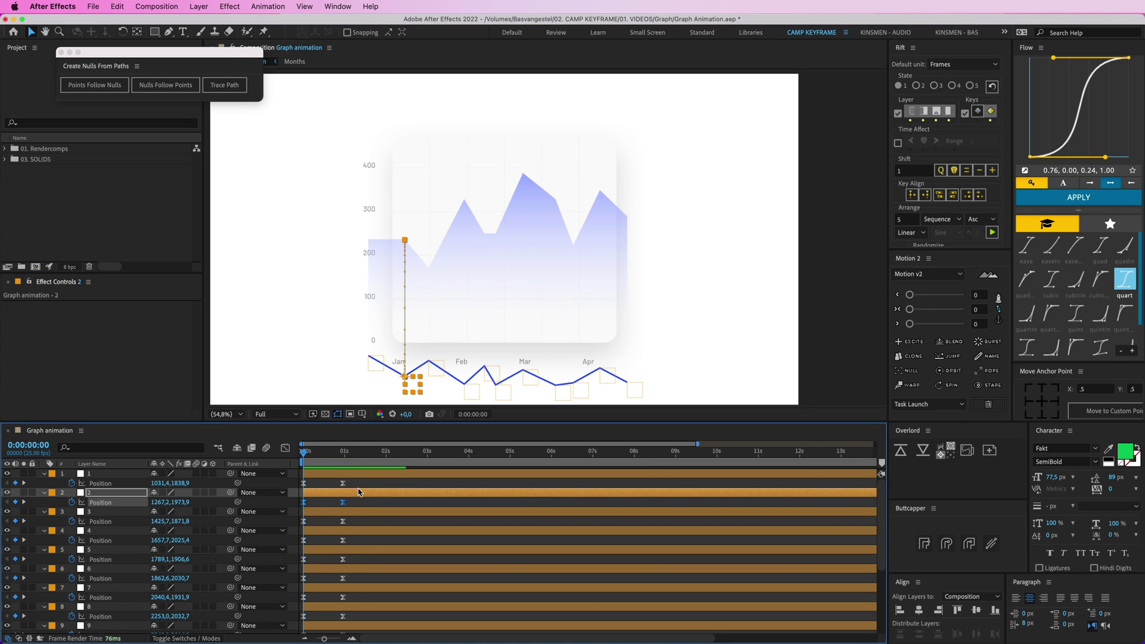
Stagger all null Position keyframes with Rift's Arrange set to 10, Sequence, Desc and Linear, with Layer disabled and Keys enabled.
{"action": "left_click_drag", "start_coordinate": [365, 480], "coordinate": [289, 565]}
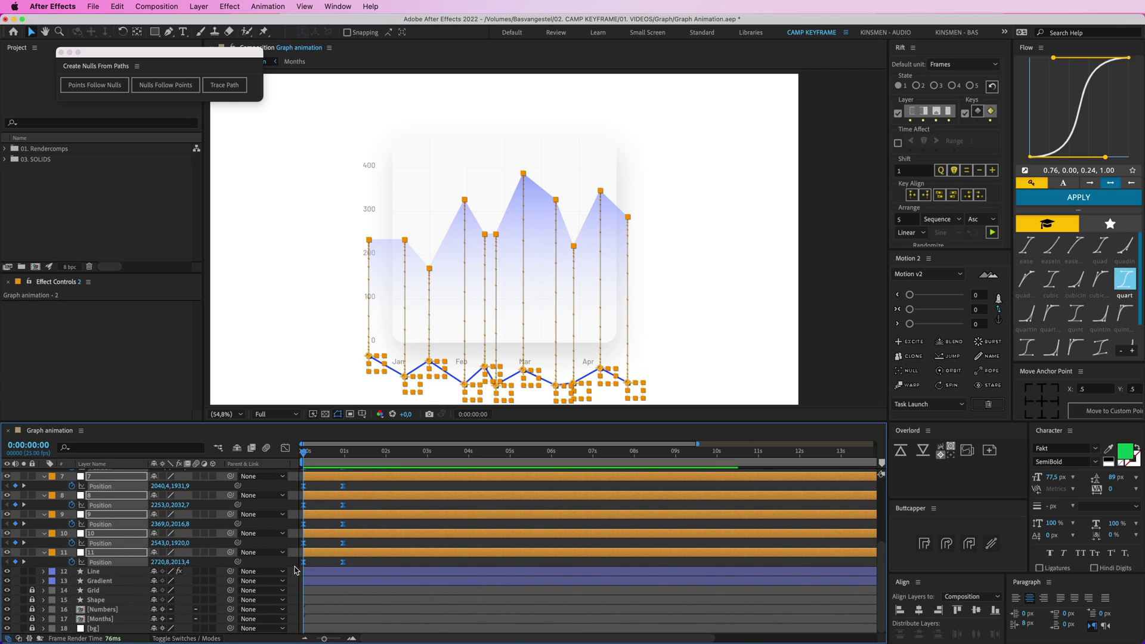
{"action": "scroll", "coordinate": [294, 565], "scroll_direction": "up", "scroll_amount": 5}
{"action": "left_click", "coordinate": [991, 232]}
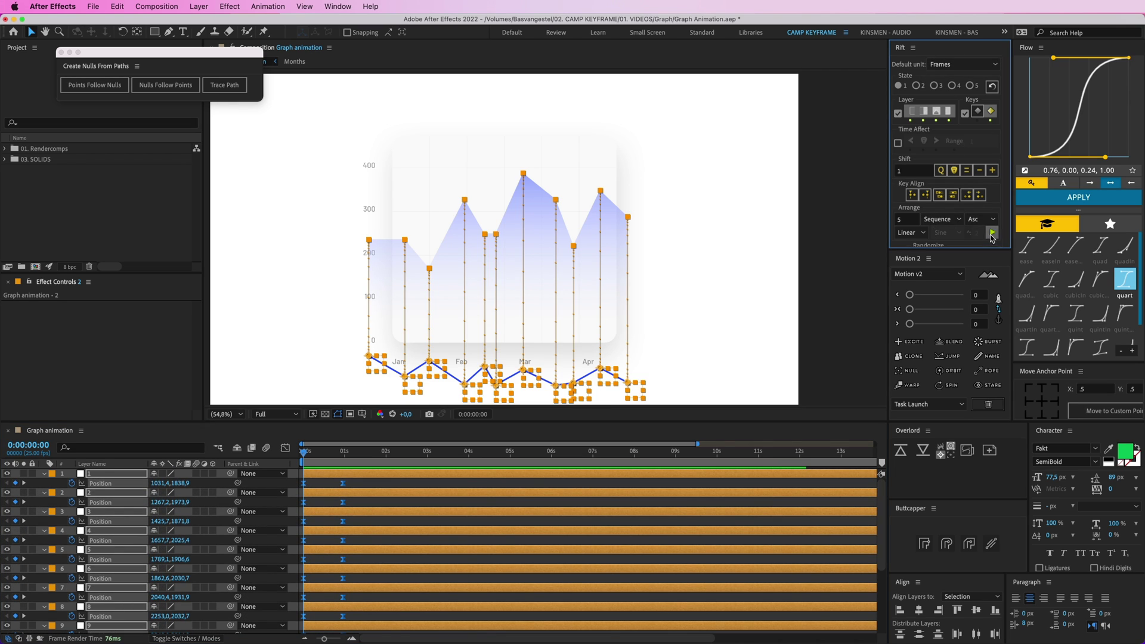
{"action": "key", "text": "super+z"}
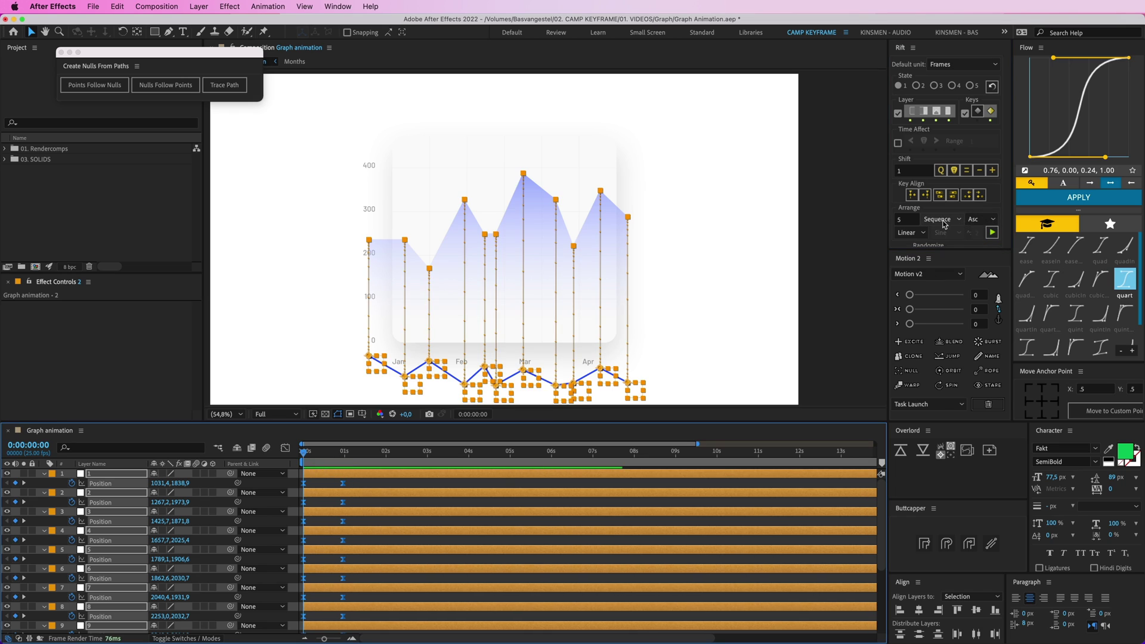
{"action": "left_click", "coordinate": [983, 232]}
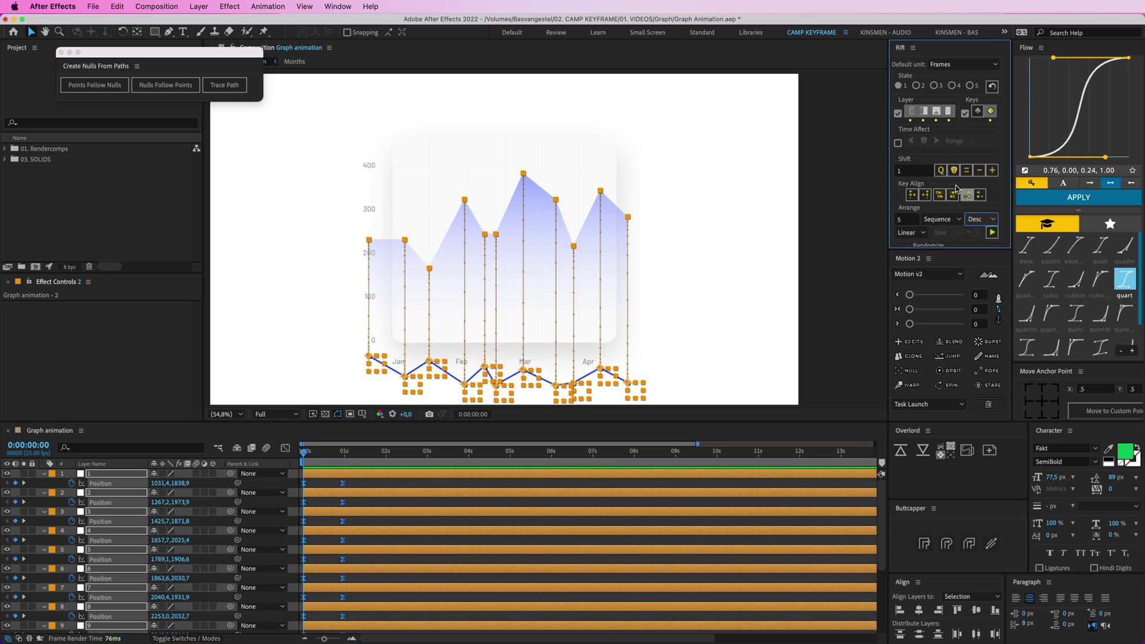
{"action": "left_click", "coordinate": [899, 114]}
{"action": "left_click", "coordinate": [898, 220]}
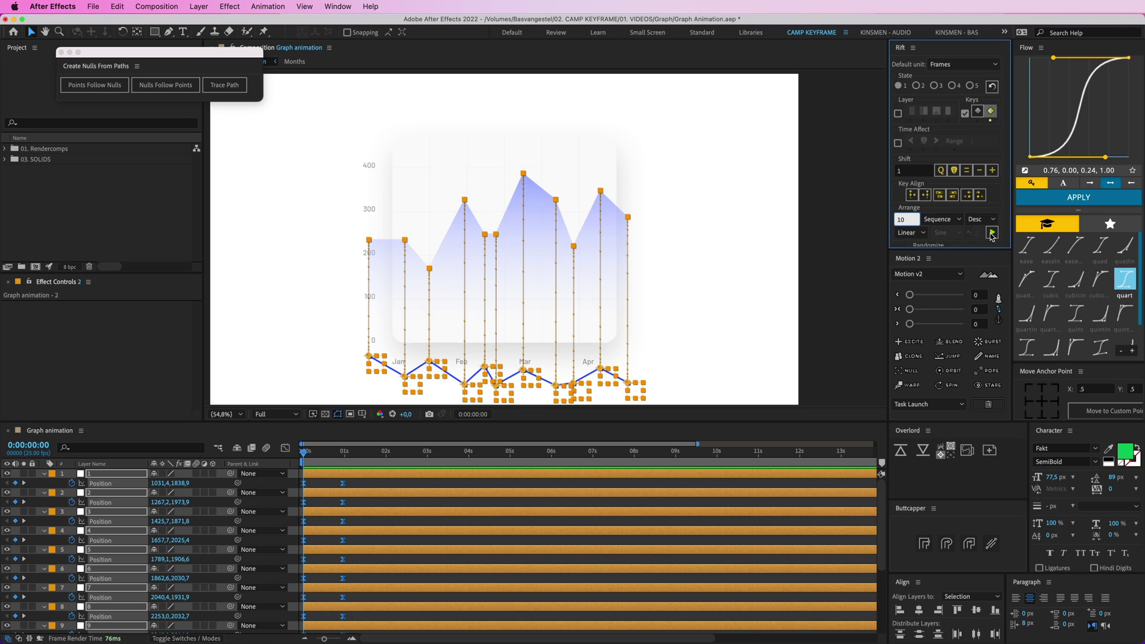
{"action": "left_click", "coordinate": [992, 233]}
Preview the staggered line animation from the start of the composition.
{"action": "left_click", "coordinate": [305, 454]}
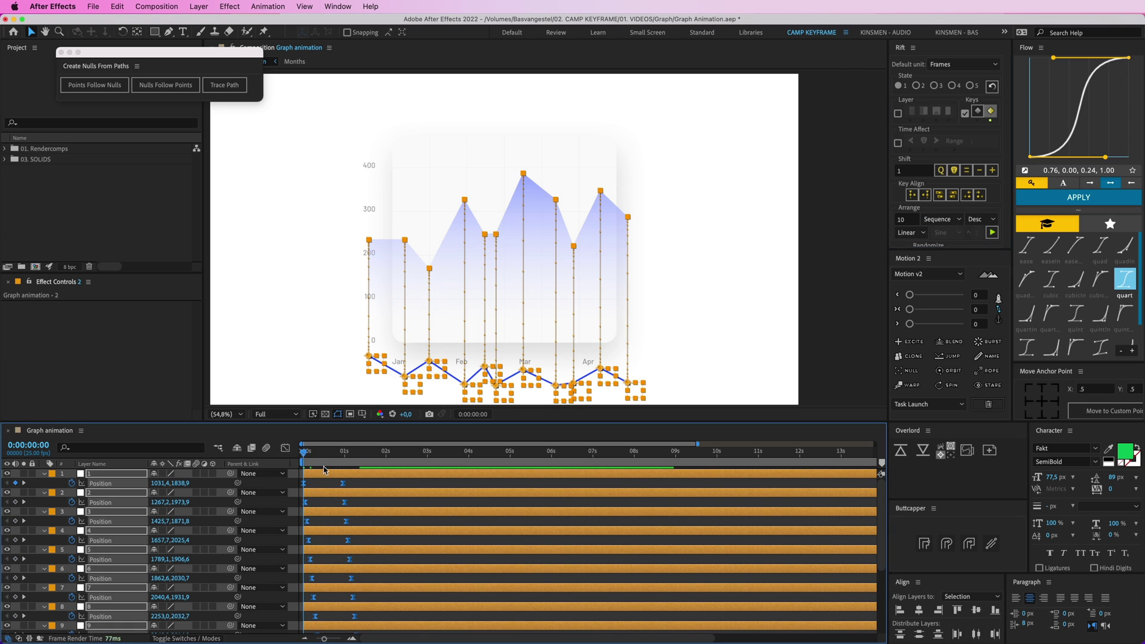
{"action": "key", "text": "space"}
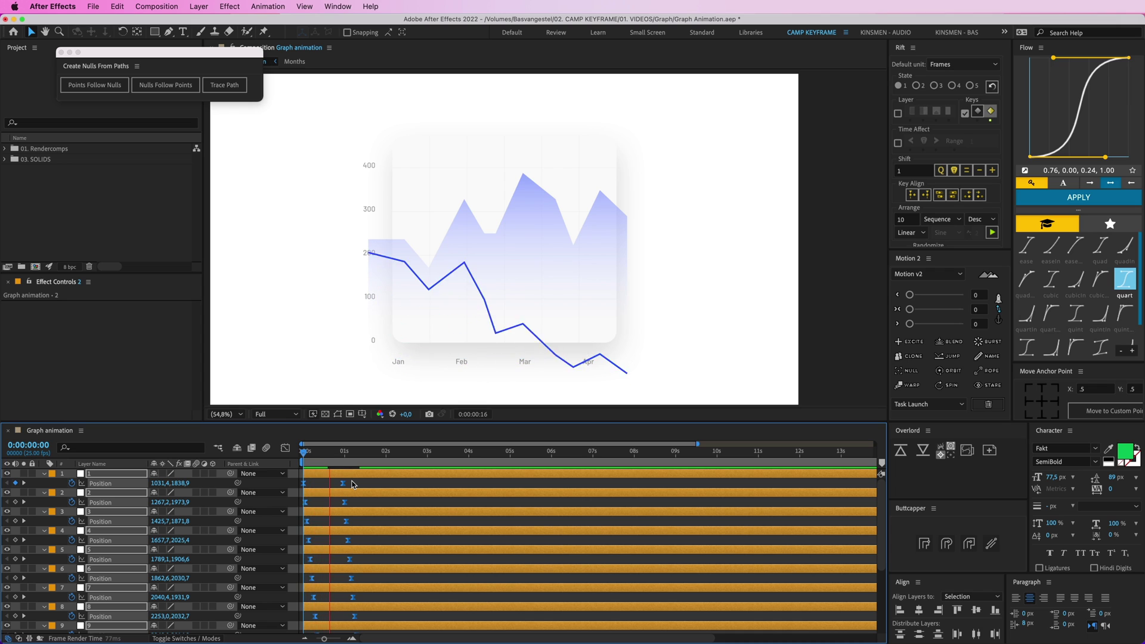
{"action": "key", "text": "space"}
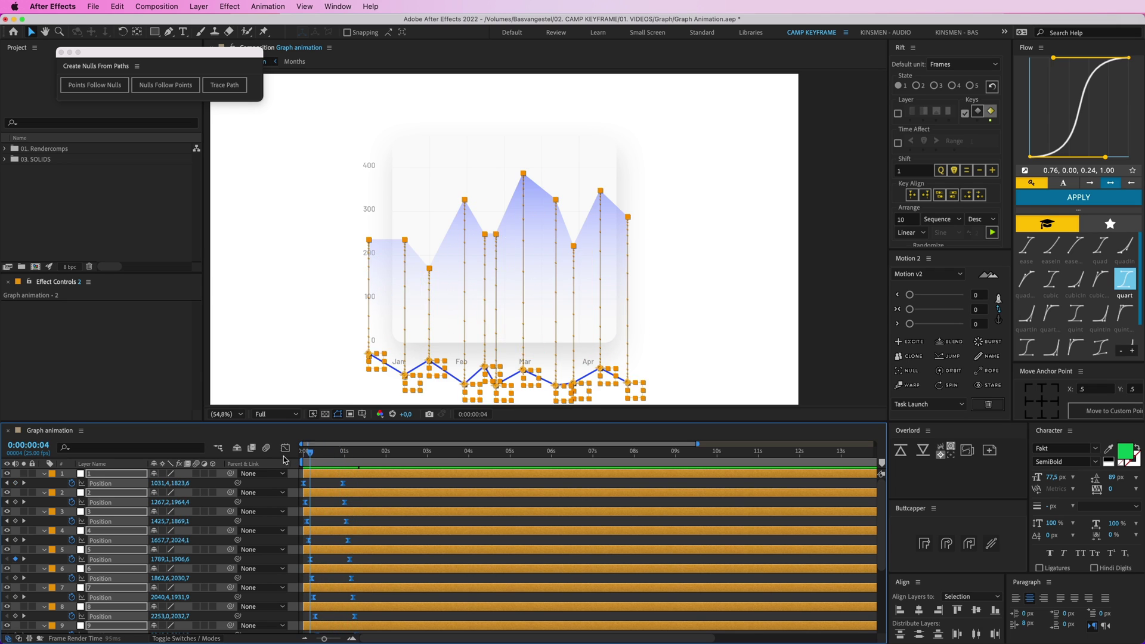
{"action": "key", "text": "Home"}
{"action": "key", "text": "space"}
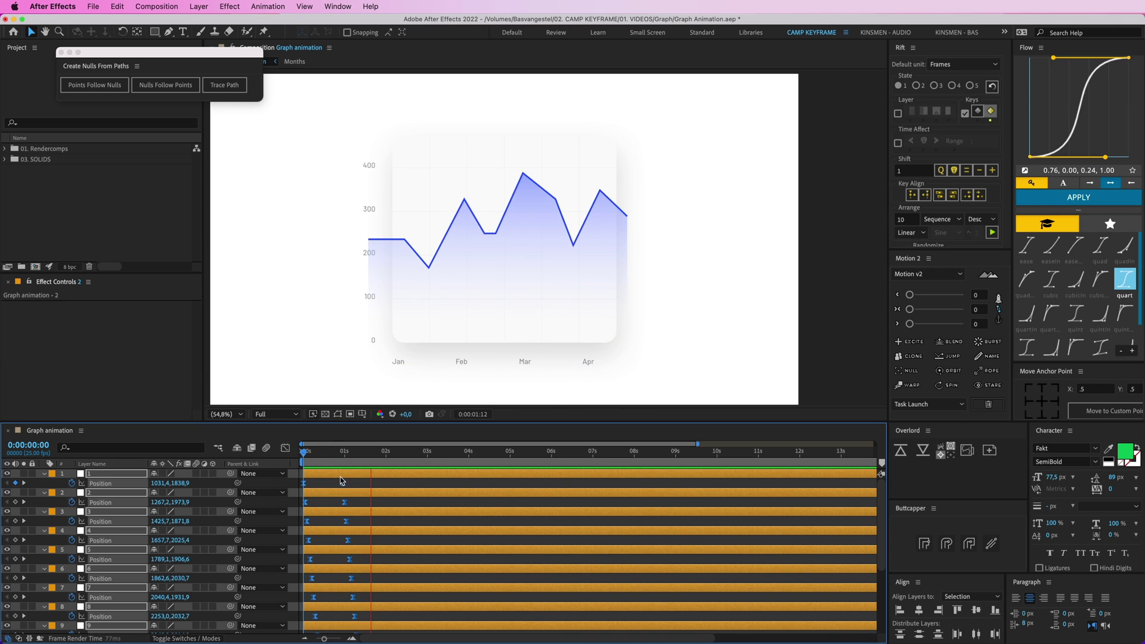
{"action": "key", "text": "space"}
Try a second movement on null 4: keyframe its Position at 0:00:02:00 and lower the point to about Y 1003.7 at 0:00:02:15.
{"action": "left_click", "coordinate": [383, 483]}
{"action": "left_click_drag", "start_coordinate": [378, 454], "coordinate": [385, 454]}
{"action": "left_click", "coordinate": [397, 473]}
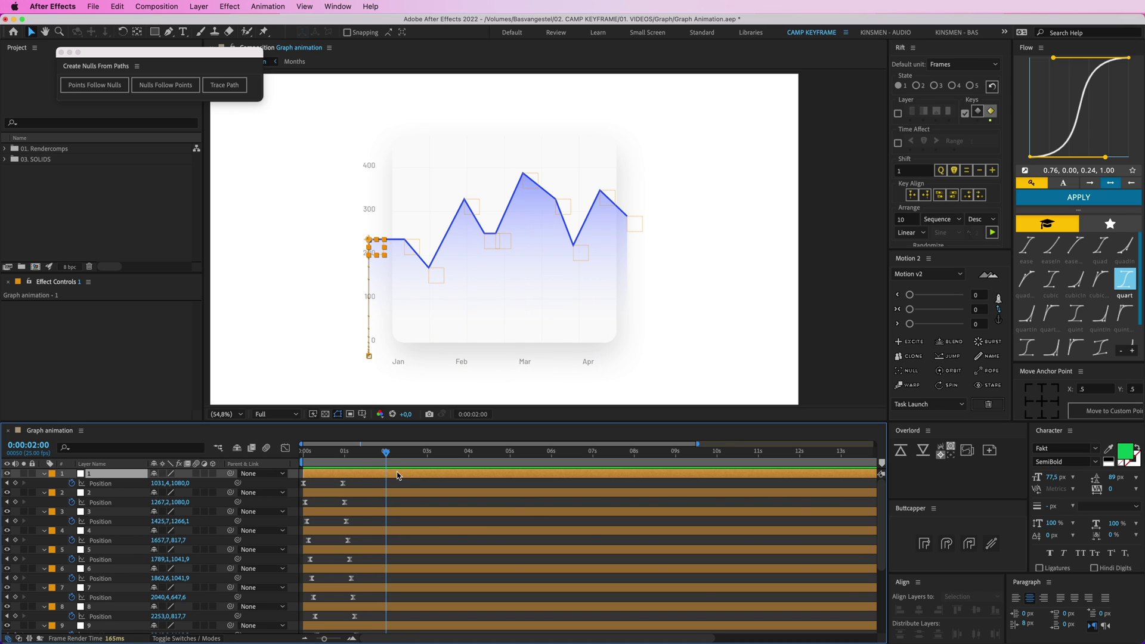
{"action": "left_click", "coordinate": [407, 530]}
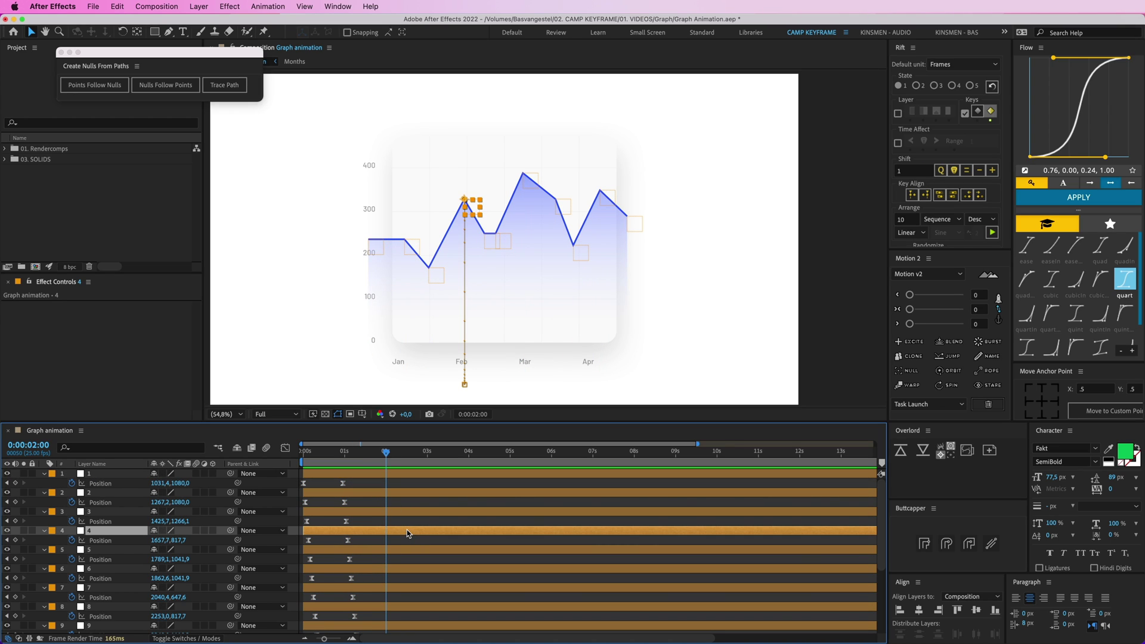
{"action": "left_click", "coordinate": [16, 541]}
{"action": "left_click_drag", "start_coordinate": [404, 453], "coordinate": [411, 453]}
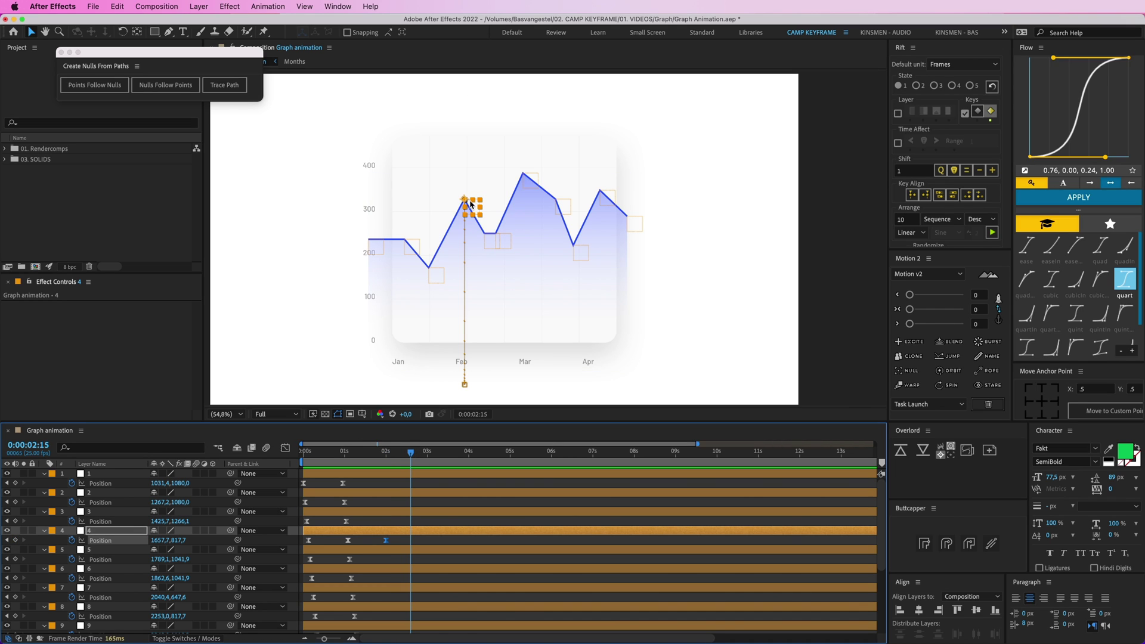
{"action": "left_click_drag", "start_coordinate": [470, 204], "coordinate": [472, 237]}
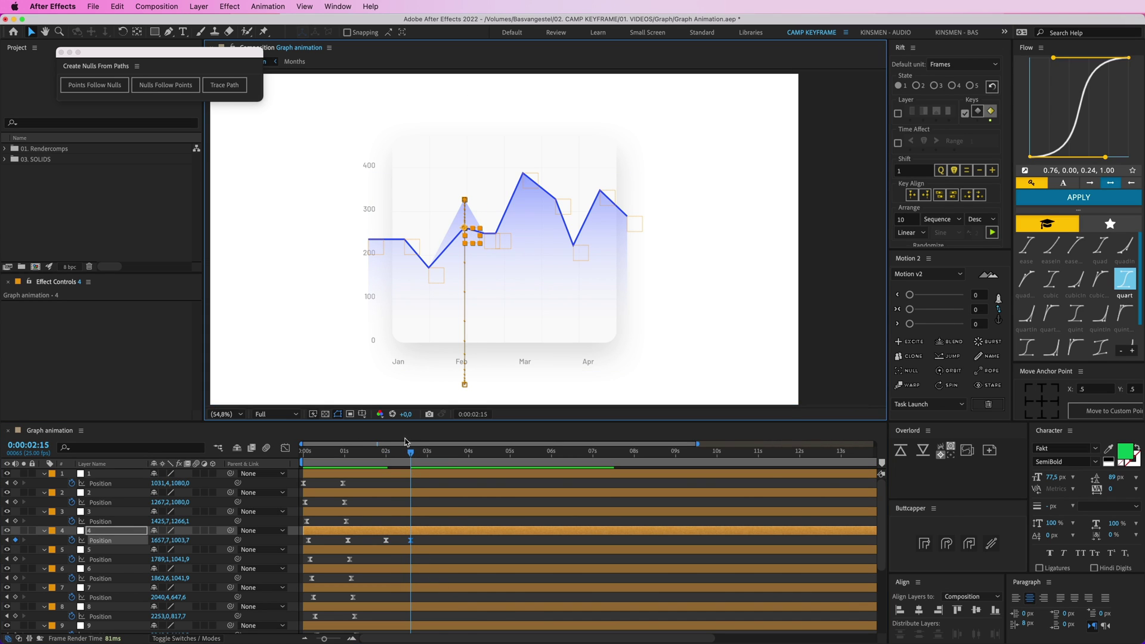
Preview the dip of null 4 around 2 seconds and undo its two added Position keyframes.
{"action": "left_click", "coordinate": [385, 458]}
{"action": "key", "text": "space"}
{"action": "key", "text": "space"}
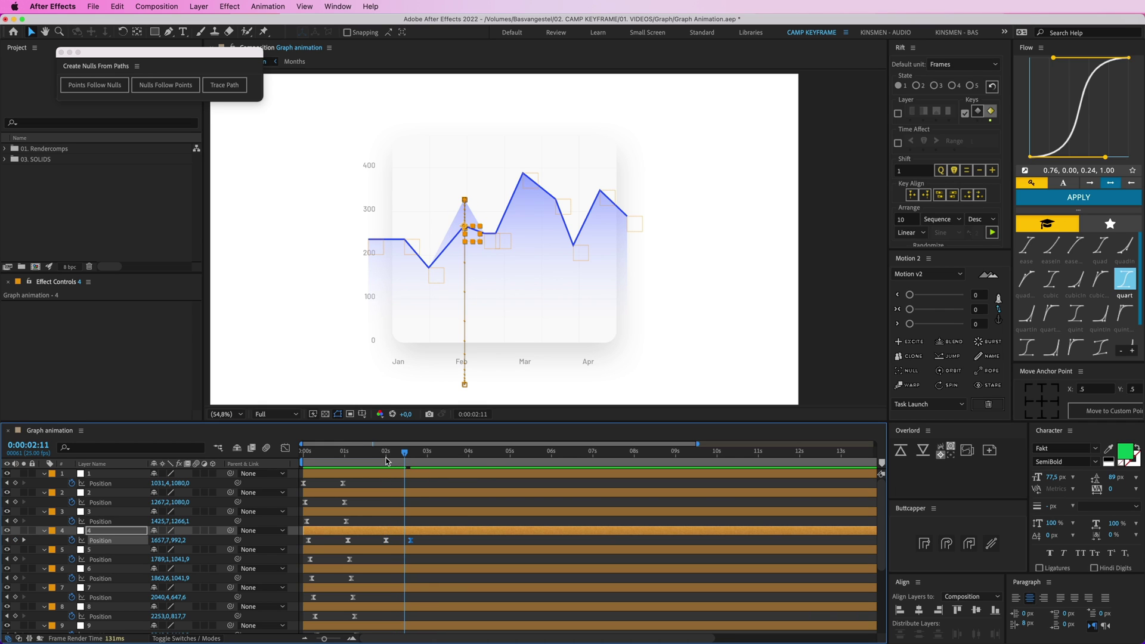
{"action": "key", "text": "super+z"}
{"action": "key", "text": "super+z"}
{"action": "left_click", "coordinate": [411, 538]}
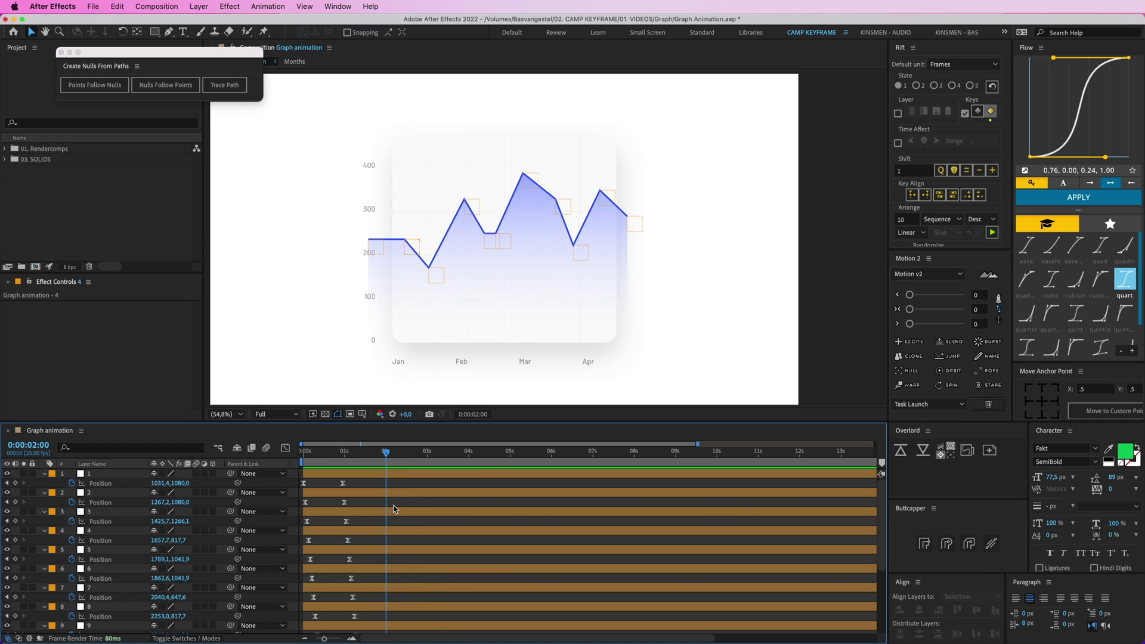
Collapse the null properties and create nulls for the Gradient layer's Path 1 with Points Follow Nulls.
{"action": "key", "text": "u"}
{"action": "left_click", "coordinate": [110, 587]}
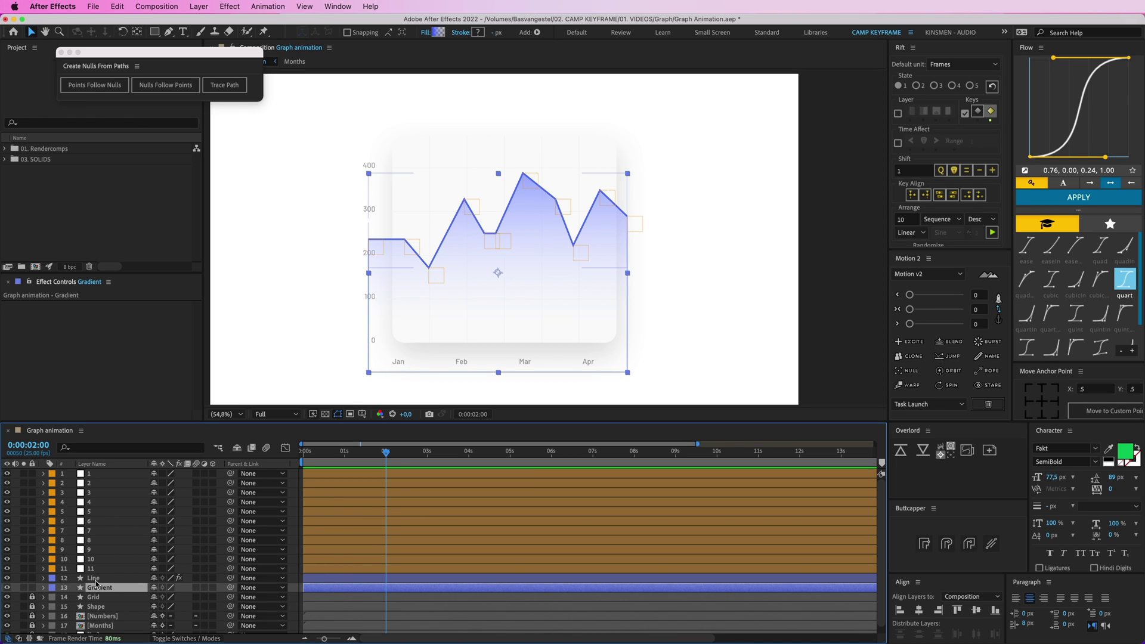
{"action": "left_click", "coordinate": [43, 588]}
{"action": "left_click", "coordinate": [53, 598]}
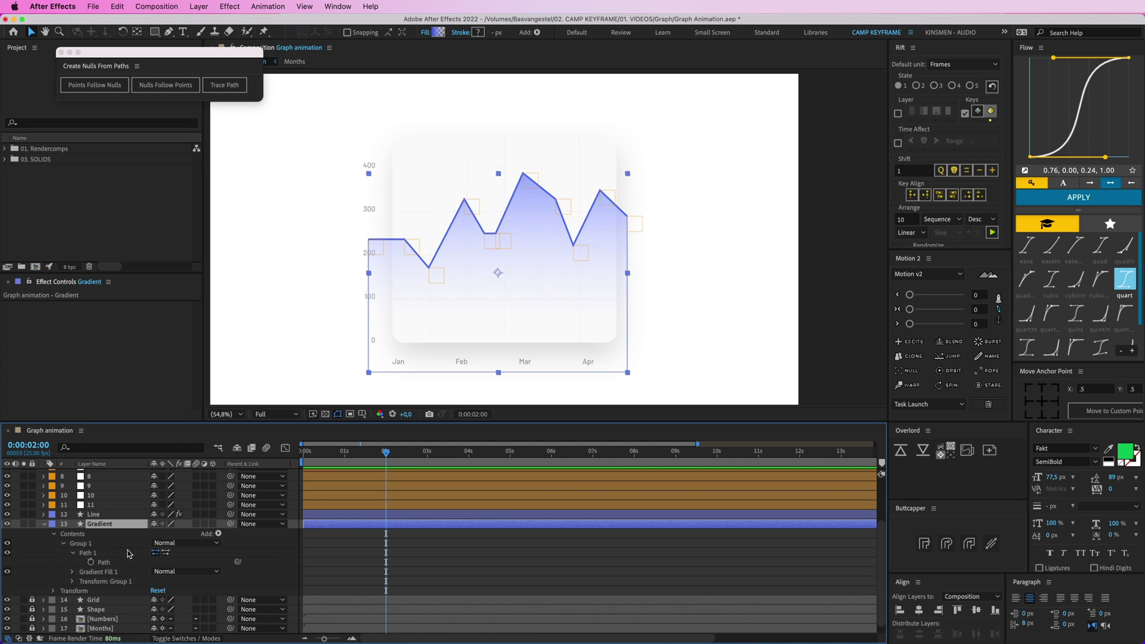
{"action": "left_click", "coordinate": [104, 562]}
{"action": "left_click", "coordinate": [96, 86]}
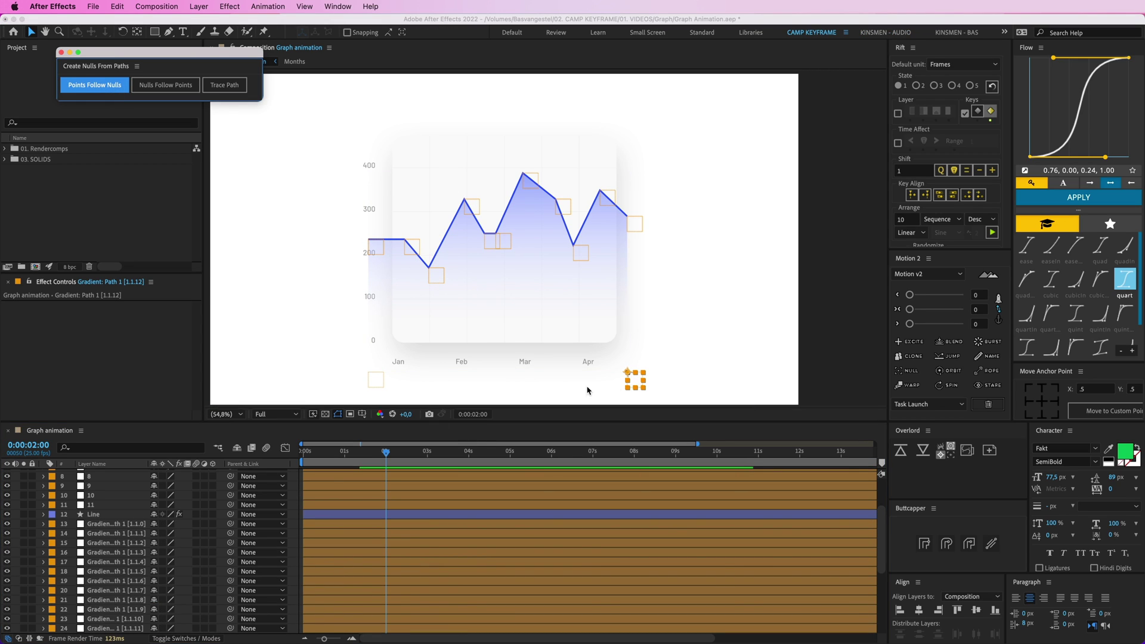
Set the label colour of the gradient's two bottom corner nulls, [1.1.11] and [1.1.12], to brown.
{"action": "left_click_drag", "start_coordinate": [375, 379], "coordinate": [414, 302]}
{"action": "key", "text": "ctrl+z"}
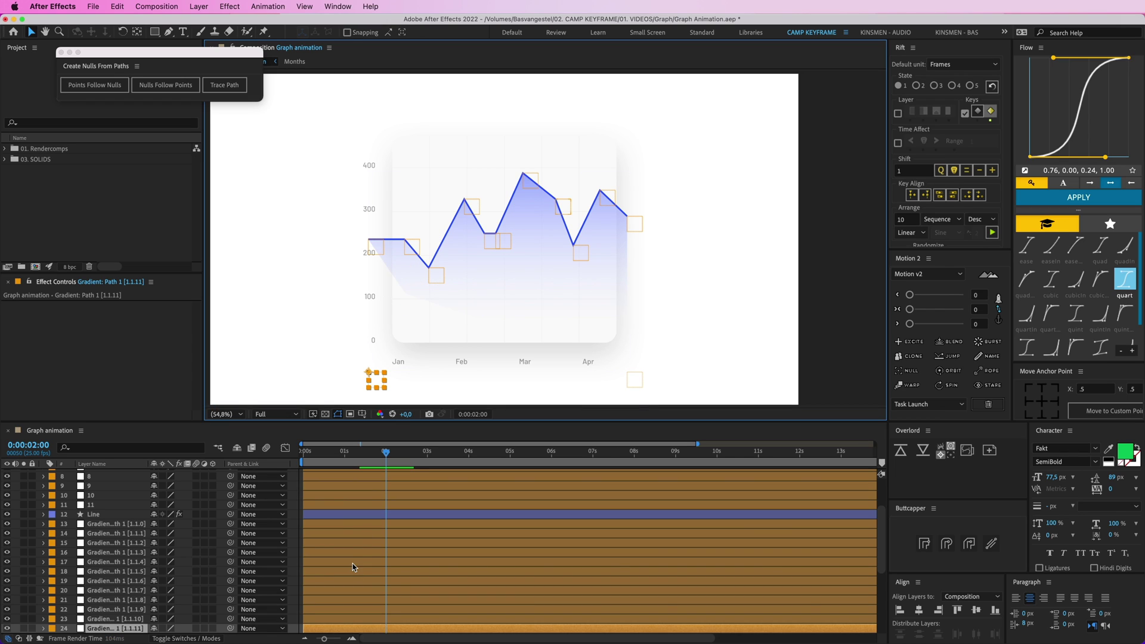
{"action": "scroll", "coordinate": [304, 584], "scroll_direction": "down", "scroll_amount": 2}
{"action": "left_click", "coordinate": [99, 600], "text": "shift"}
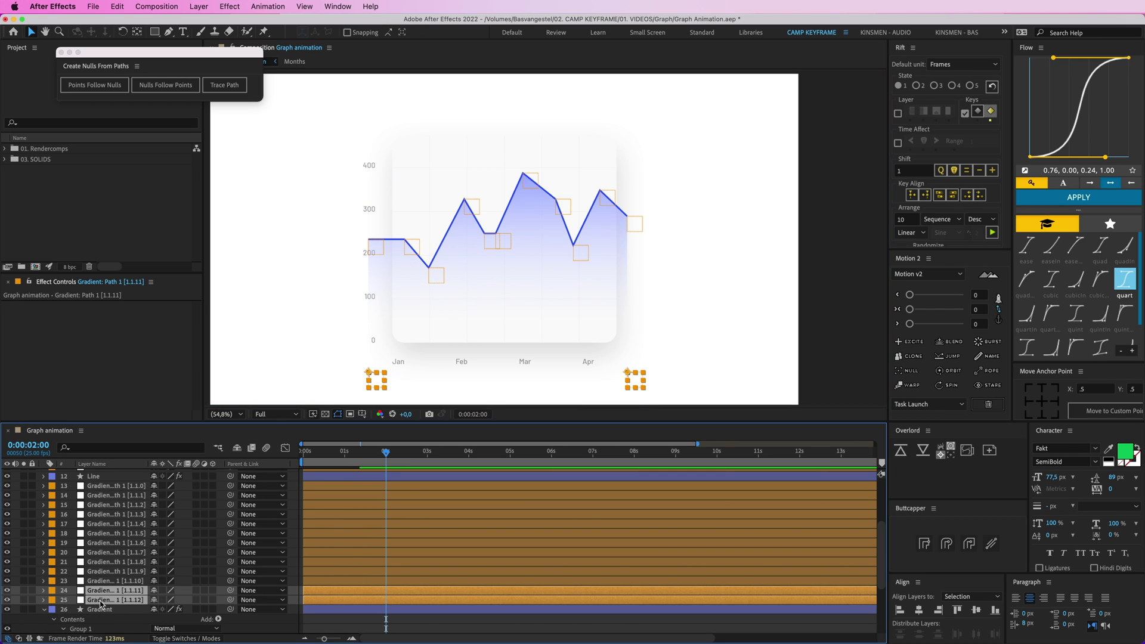
{"action": "left_click", "coordinate": [58, 594]}
{"action": "left_click", "coordinate": [72, 582]}
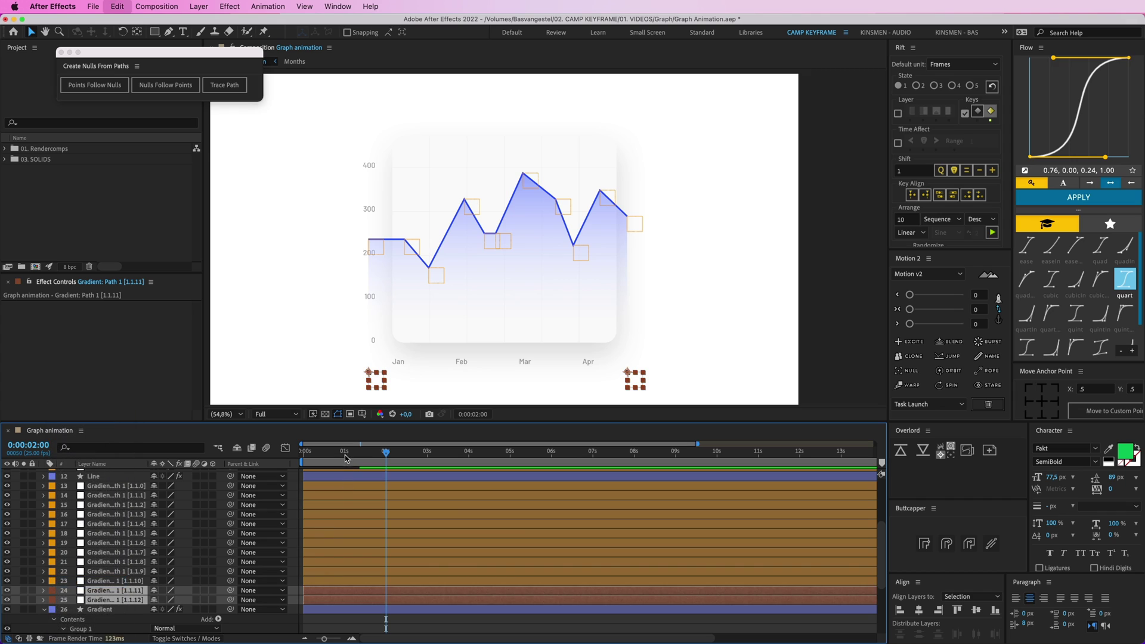
Rename the gradient nulls [1.1.10] and [1.1.9] as 1 and 2.
{"action": "left_click", "coordinate": [328, 487]}
{"action": "left_click", "coordinate": [338, 584]}
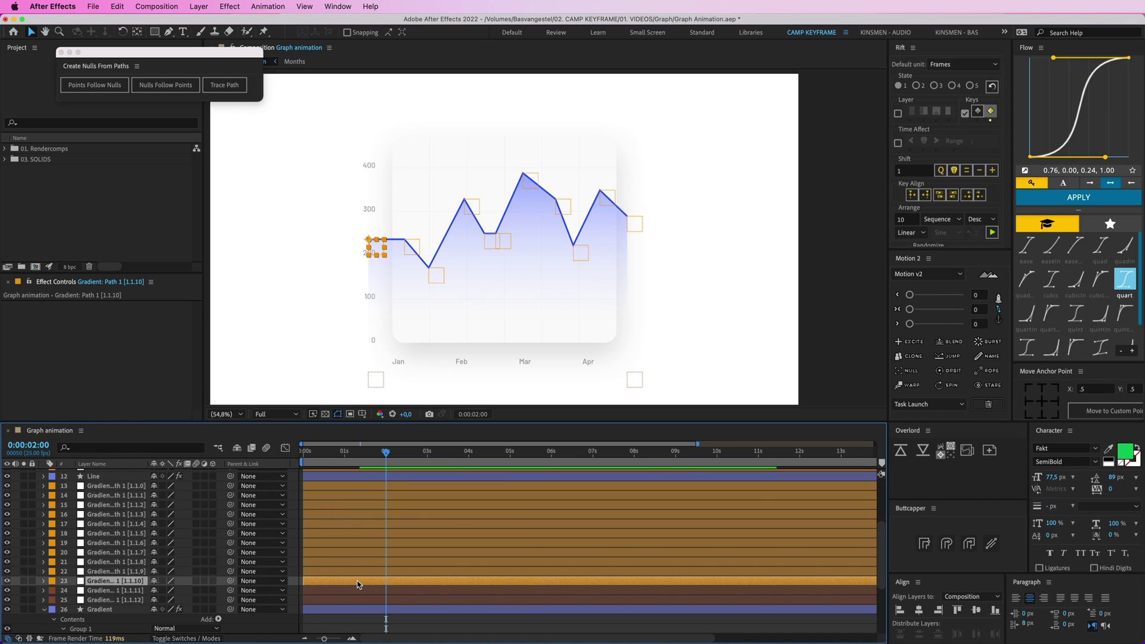
{"action": "key", "text": "Return"}
{"action": "type", "text": "1"}
{"action": "key", "text": "Return"}
{"action": "left_click", "coordinate": [357, 573]}
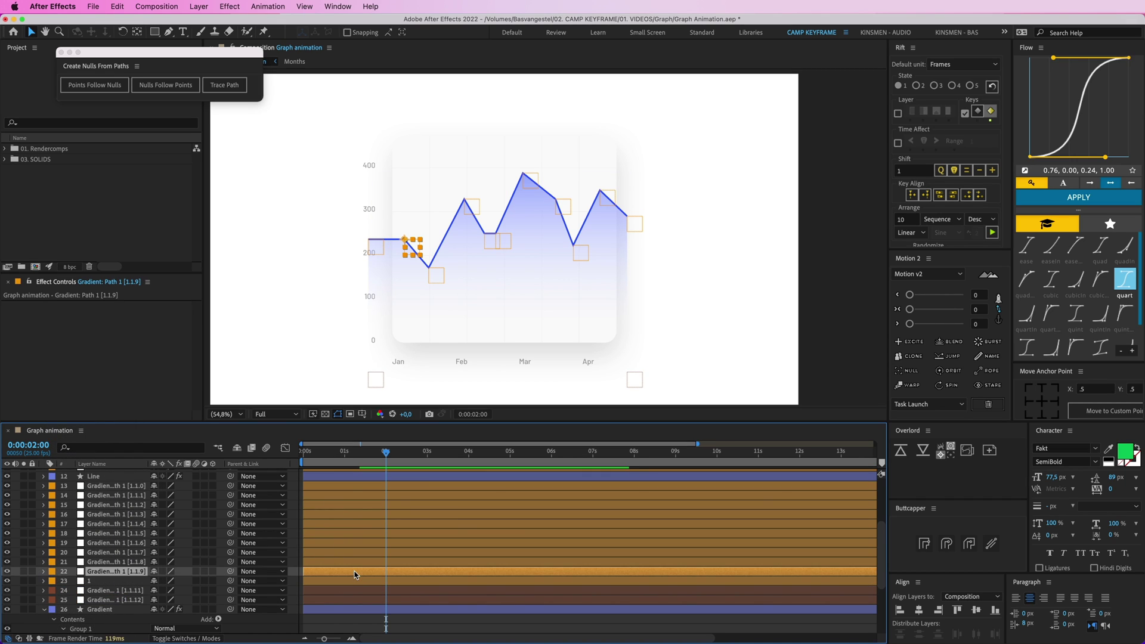
{"action": "key", "text": "Return"}
{"action": "type", "text": "2"}
{"action": "key", "text": "Return"}
Rename the gradient nulls [1.1.8] and [1.1.7] as 3 and 4.
{"action": "left_click", "coordinate": [354, 563]}
{"action": "key", "text": "Return"}
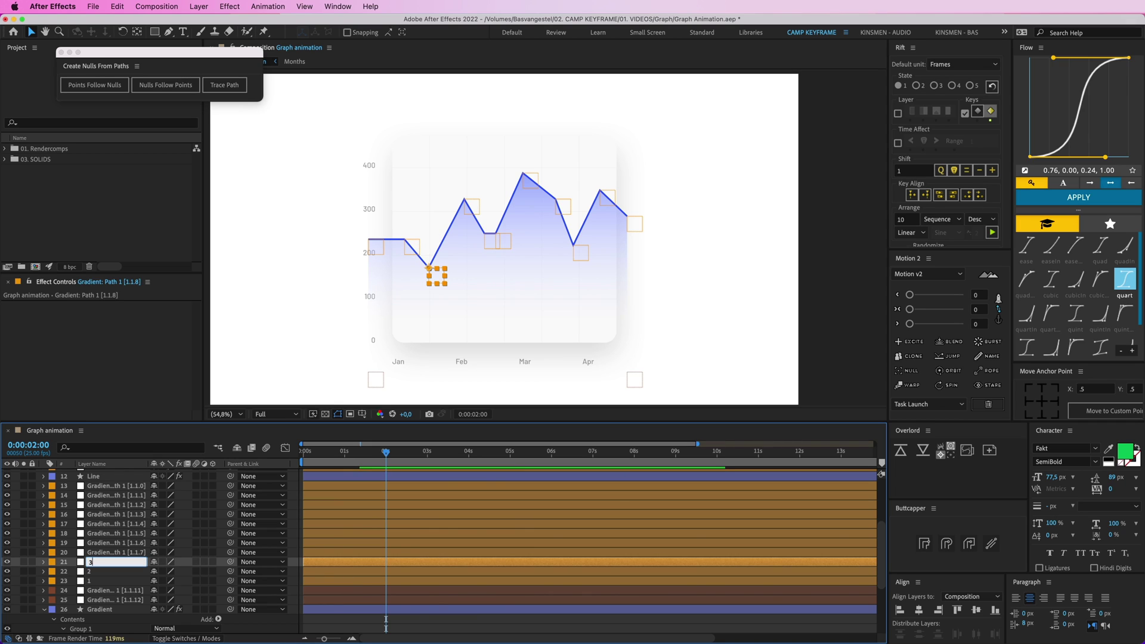
{"action": "type", "text": "3"}
{"action": "key", "text": "Return"}
{"action": "left_click", "coordinate": [358, 553]}
{"action": "key", "text": "Return"}
{"action": "type", "text": "4"}
{"action": "key", "text": "Return"}
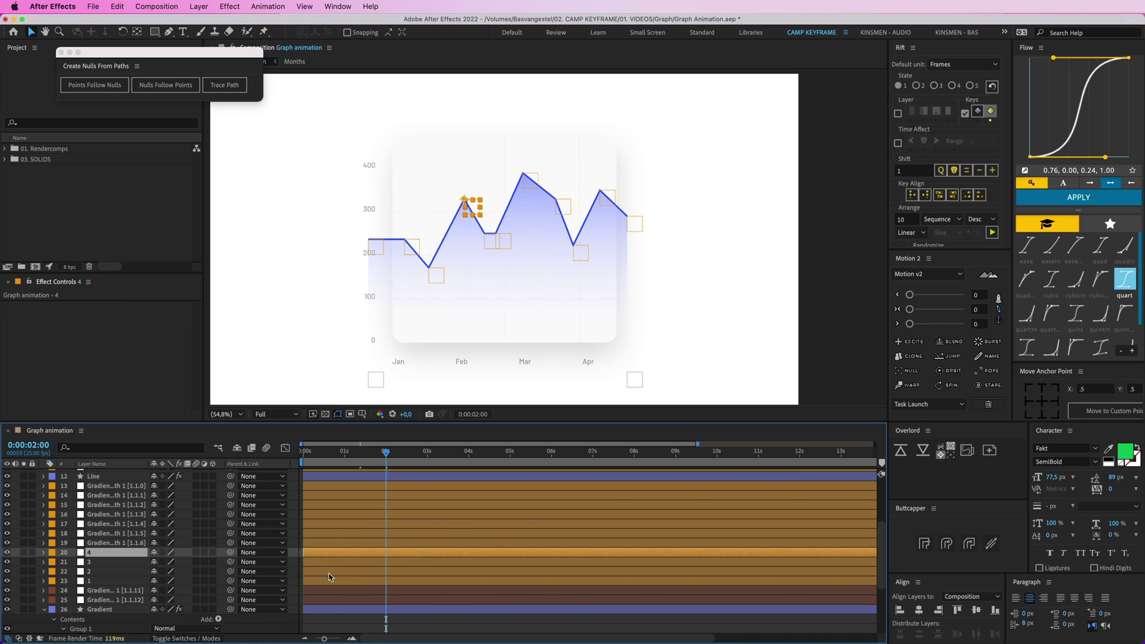
Rename the gradient nulls [1.1.6] and [1.1.5] as 5 and 6.
{"action": "left_click", "coordinate": [337, 542]}
{"action": "key", "text": "Return"}
{"action": "type", "text": "5"}
{"action": "key", "text": "Return"}
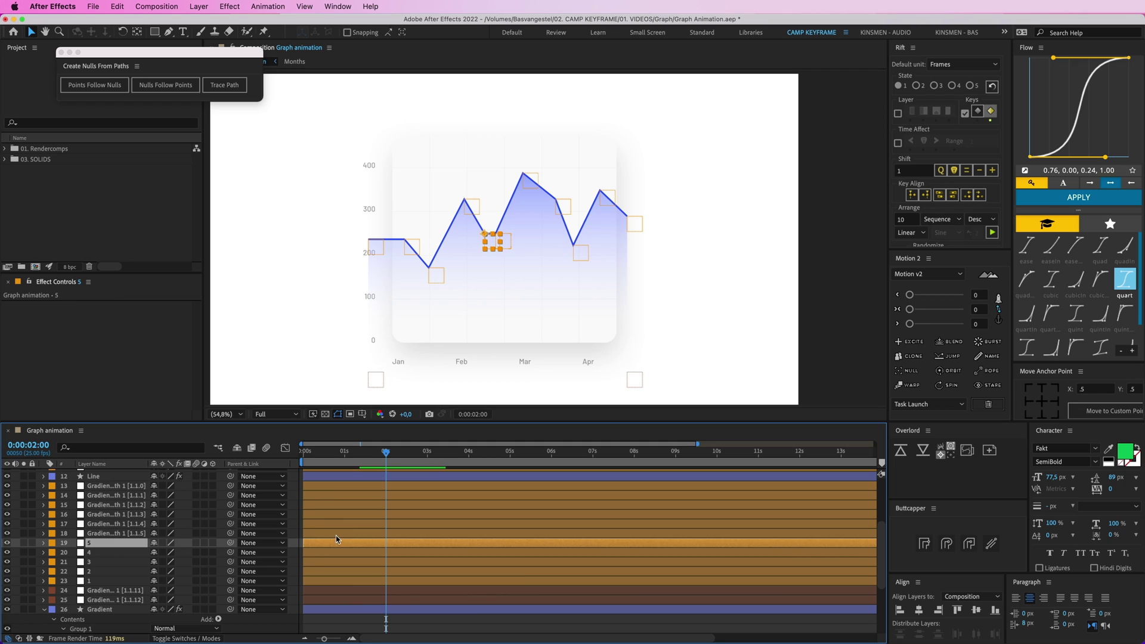
{"action": "left_click", "coordinate": [335, 535]}
{"action": "key", "text": "Return"}
{"action": "type", "text": "6"}
{"action": "key", "text": "Return"}
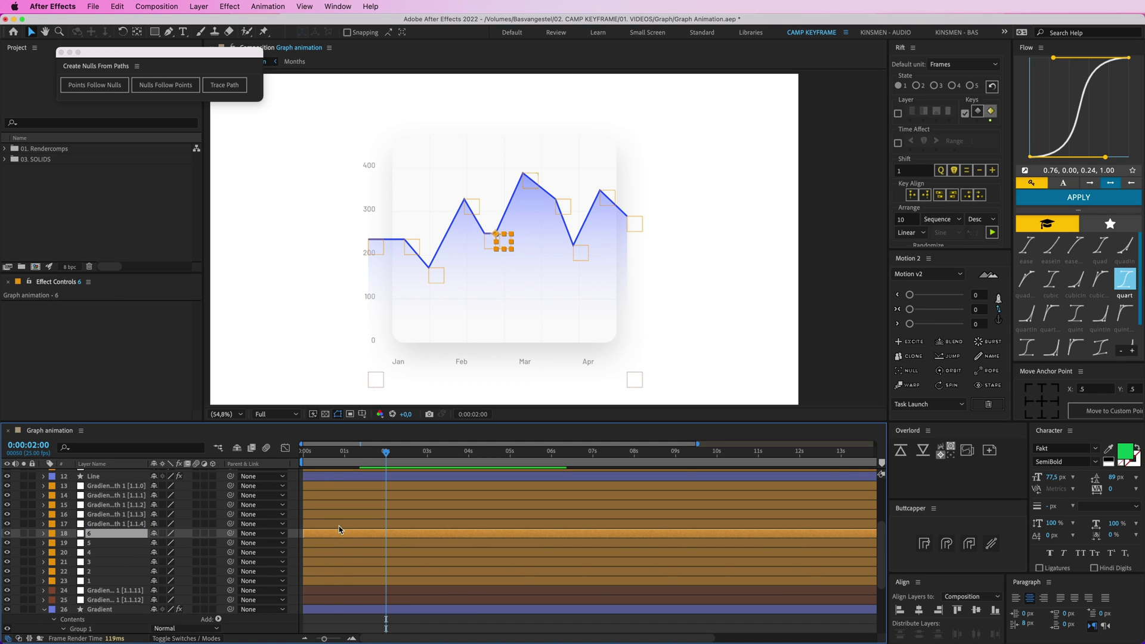
Rename the gradient nulls [1.1.4] and [1.1.3] as 7 and 8.
{"action": "left_click", "coordinate": [339, 526]}
{"action": "key", "text": "Return"}
{"action": "type", "text": "7"}
{"action": "key", "text": "Return"}
{"action": "left_click", "coordinate": [338, 516]}
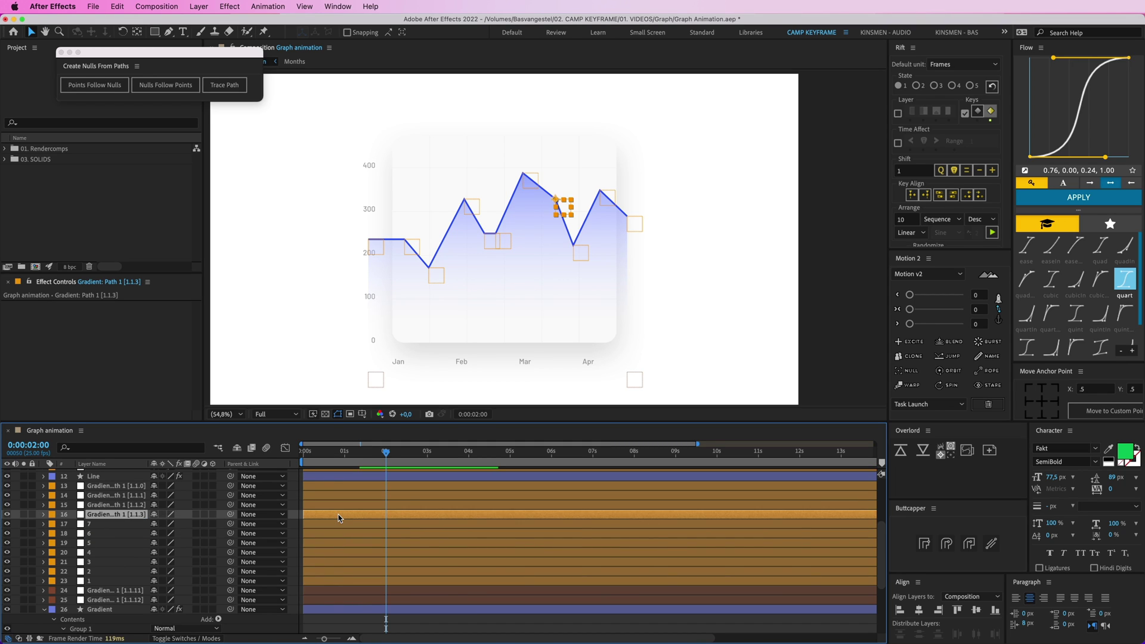
{"action": "key", "text": "Return"}
{"action": "type", "text": "8"}
{"action": "key", "text": "Return"}
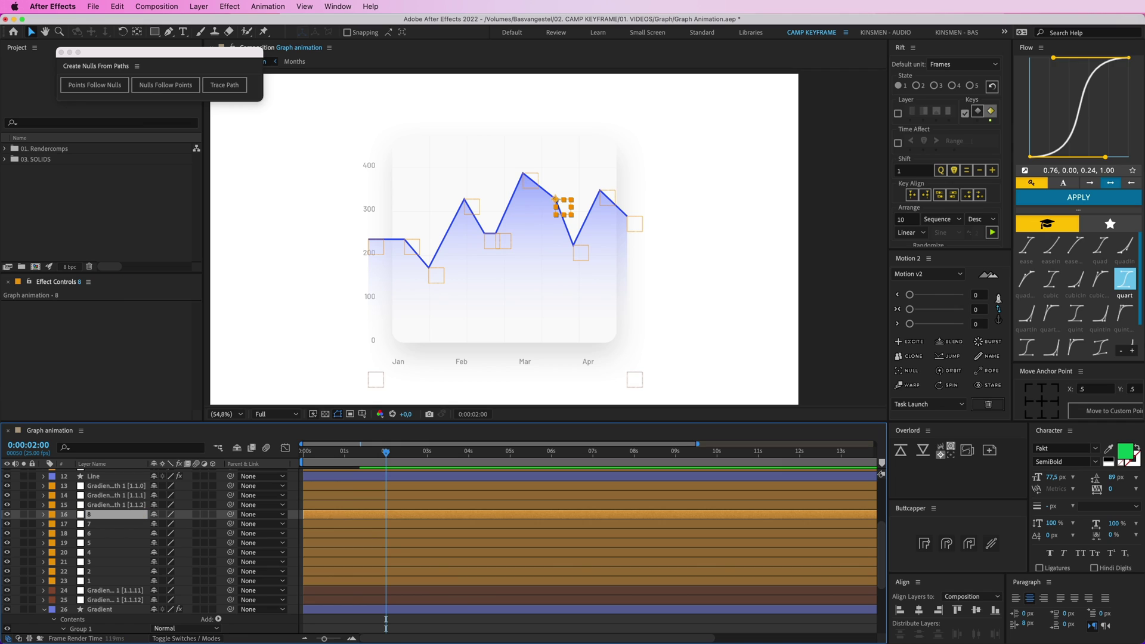
Rename the gradient nulls [1.1.2], [1.1.1] and [1.1.0] as 9, 10 and 11.
{"action": "left_click", "coordinate": [338, 504]}
{"action": "key", "text": "Return"}
{"action": "type", "text": "9"}
{"action": "key", "text": "Return"}
{"action": "left_click", "coordinate": [344, 495]}
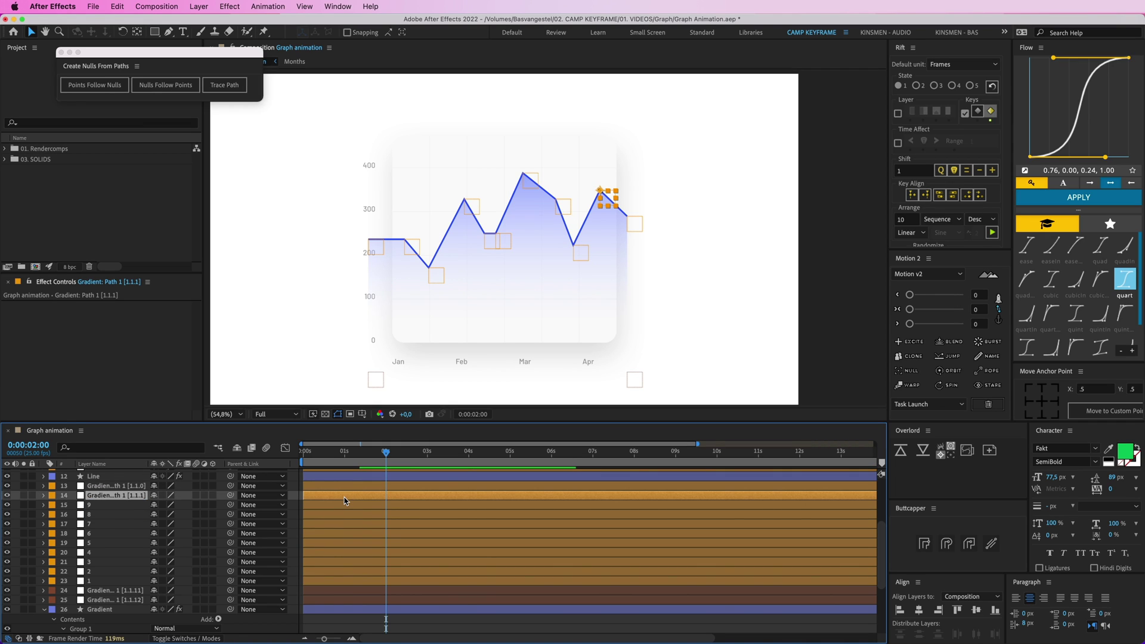
{"action": "key", "text": "Return"}
{"action": "type", "text": "10"}
{"action": "key", "text": "Return"}
{"action": "left_click", "coordinate": [340, 488]}
{"action": "key", "text": "Return"}
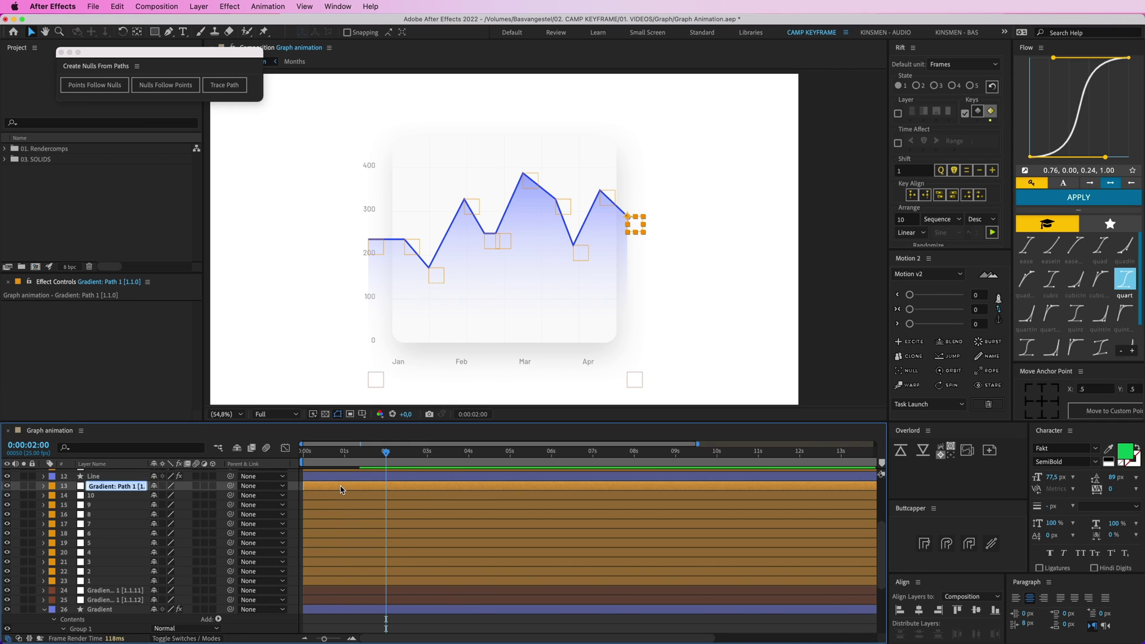
{"action": "type", "text": "11"}
{"action": "key", "text": "Return"}
Maximize the timeline so all layers fit and close the floating Create Nulls From Paths window.
{"action": "scroll", "coordinate": [316, 523], "scroll_direction": "up", "scroll_amount": 3}
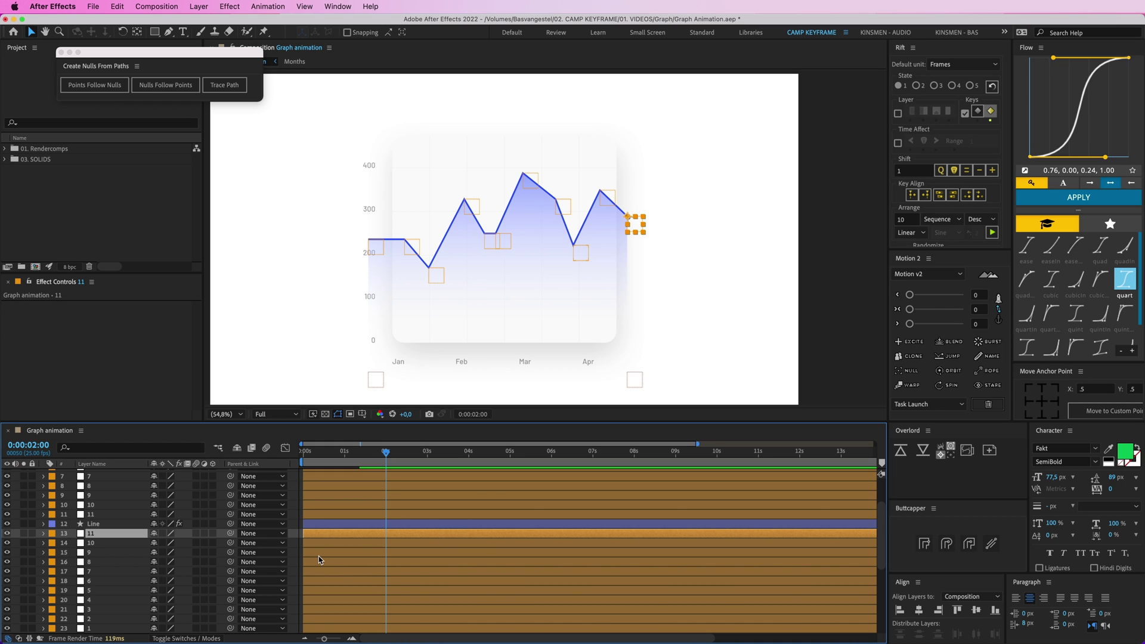
{"action": "key", "text": "grave"}
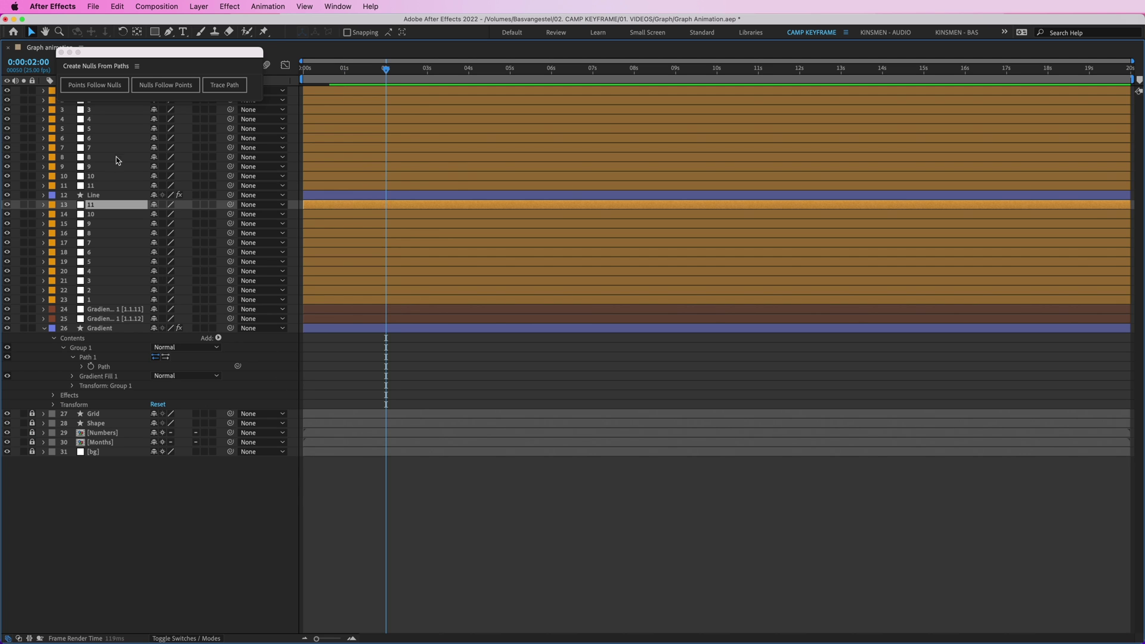
{"action": "left_click_drag", "start_coordinate": [191, 55], "coordinate": [222, 547]}
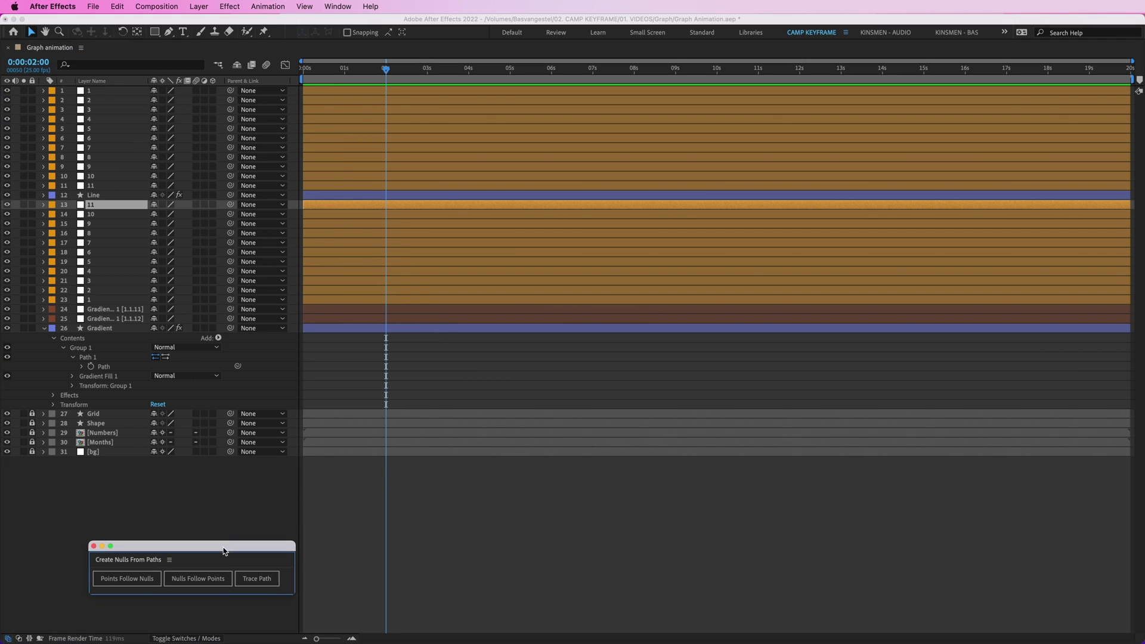
{"action": "left_click", "coordinate": [93, 545]}
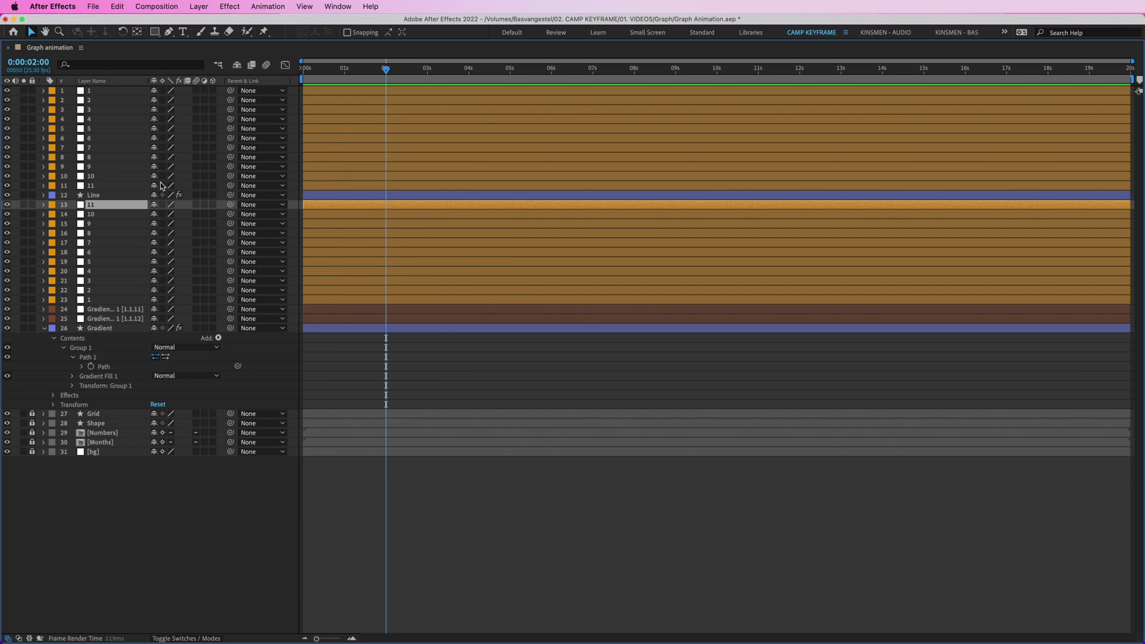
Parent each gradient null from 11 down to 1 to the line null with the same number and restore the timeline size.
{"action": "left_click_drag", "start_coordinate": [230, 207], "coordinate": [103, 181]}
{"action": "left_click", "coordinate": [119, 226]}
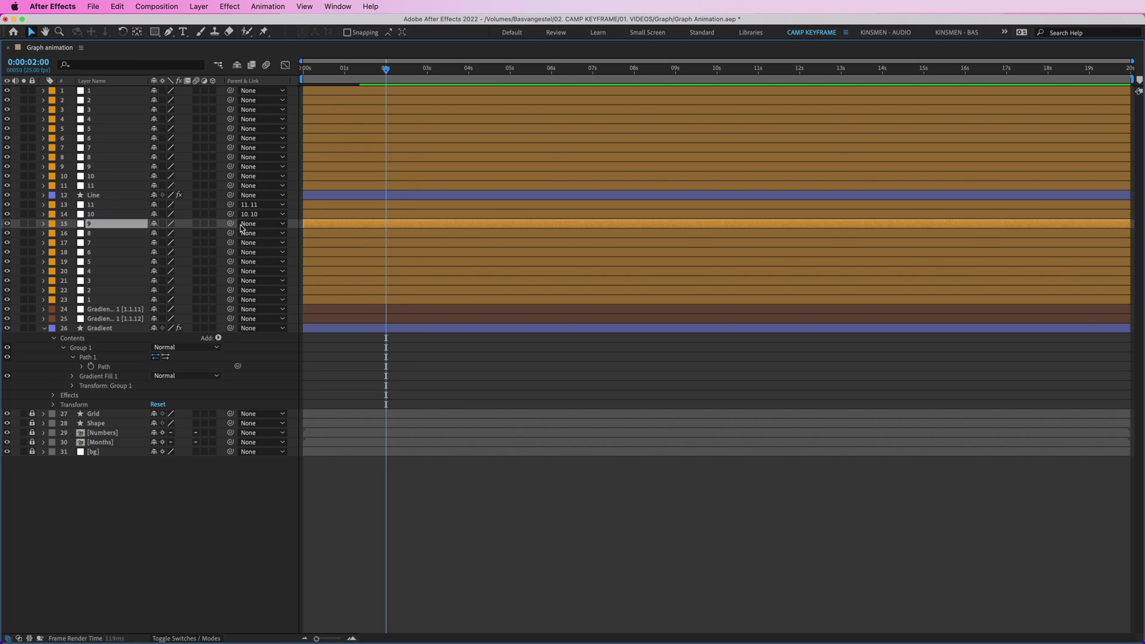
{"action": "left_click_drag", "start_coordinate": [230, 223], "coordinate": [91, 170]}
{"action": "left_click", "coordinate": [114, 233]}
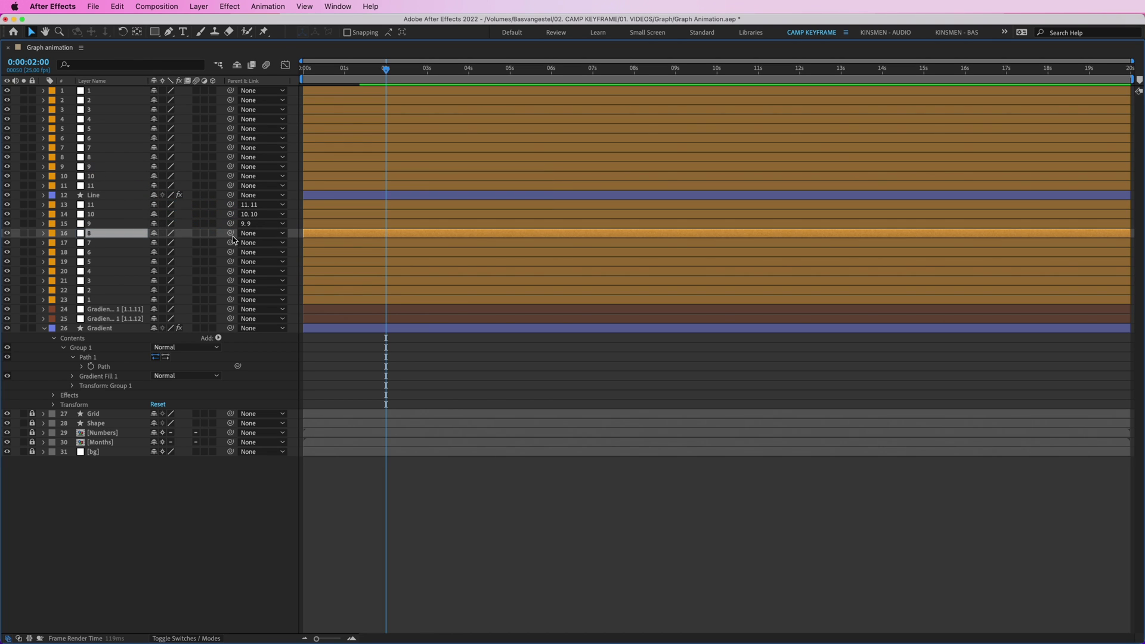
{"action": "left_click_drag", "start_coordinate": [230, 233], "coordinate": [105, 171]}
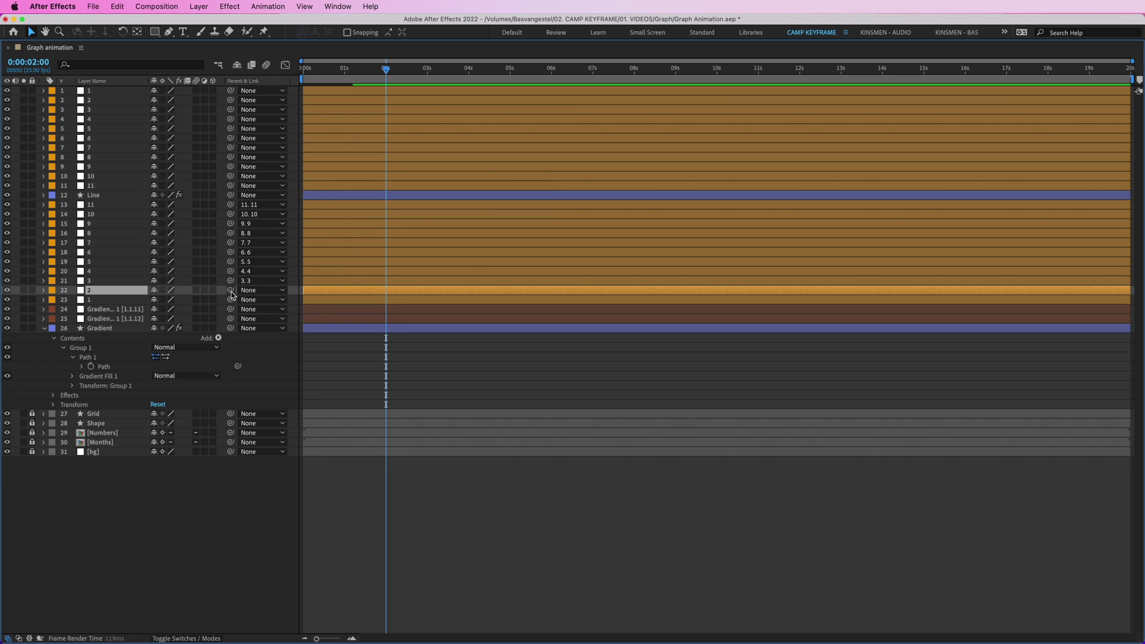
{"action": "left_click_drag", "start_coordinate": [230, 291], "coordinate": [96, 100]}
{"action": "left_click", "coordinate": [124, 300]}
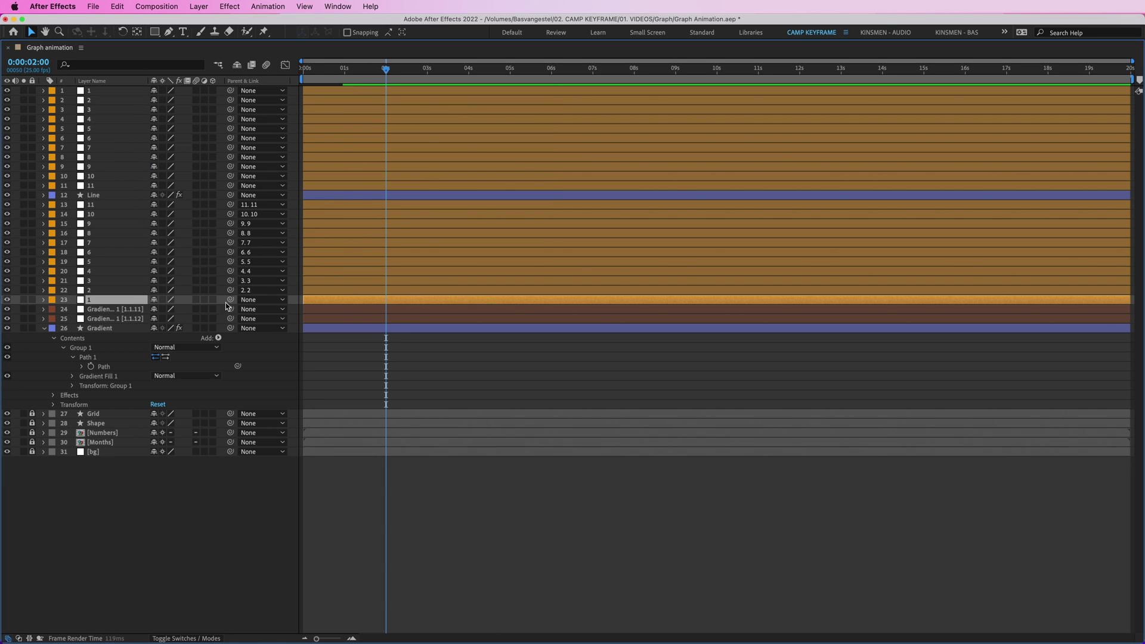
{"action": "left_click_drag", "start_coordinate": [230, 299], "coordinate": [91, 91]}
{"action": "key", "text": "grave"}
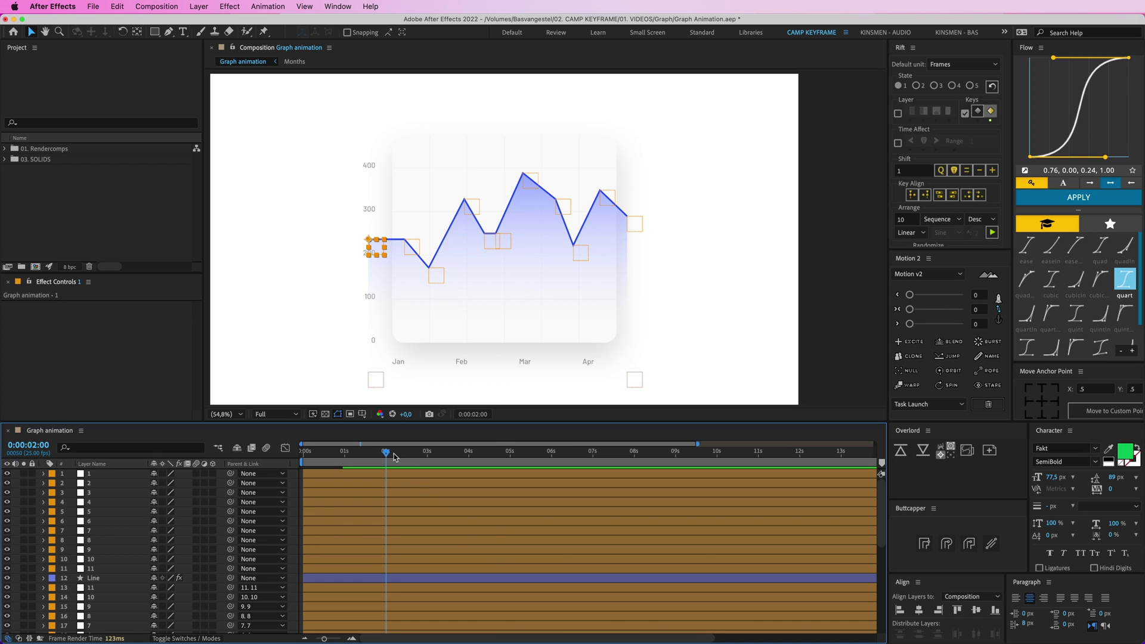
Preview the animation to check that the gradient follows the rising line.
{"action": "left_click_drag", "start_coordinate": [386, 455], "coordinate": [315, 461]}
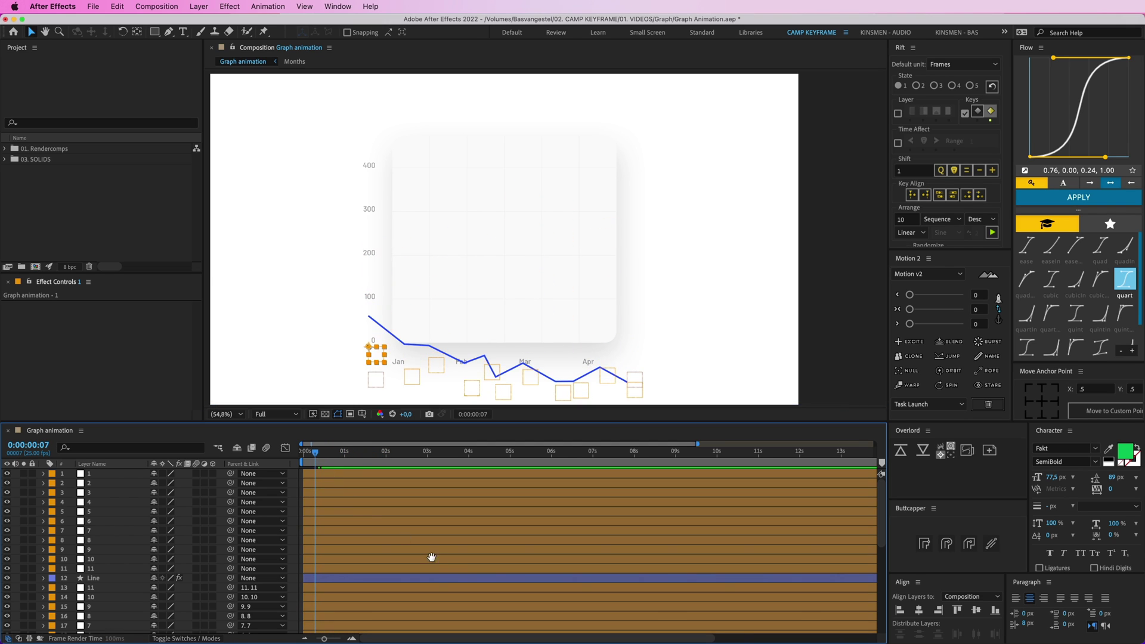
{"action": "key", "text": "space"}
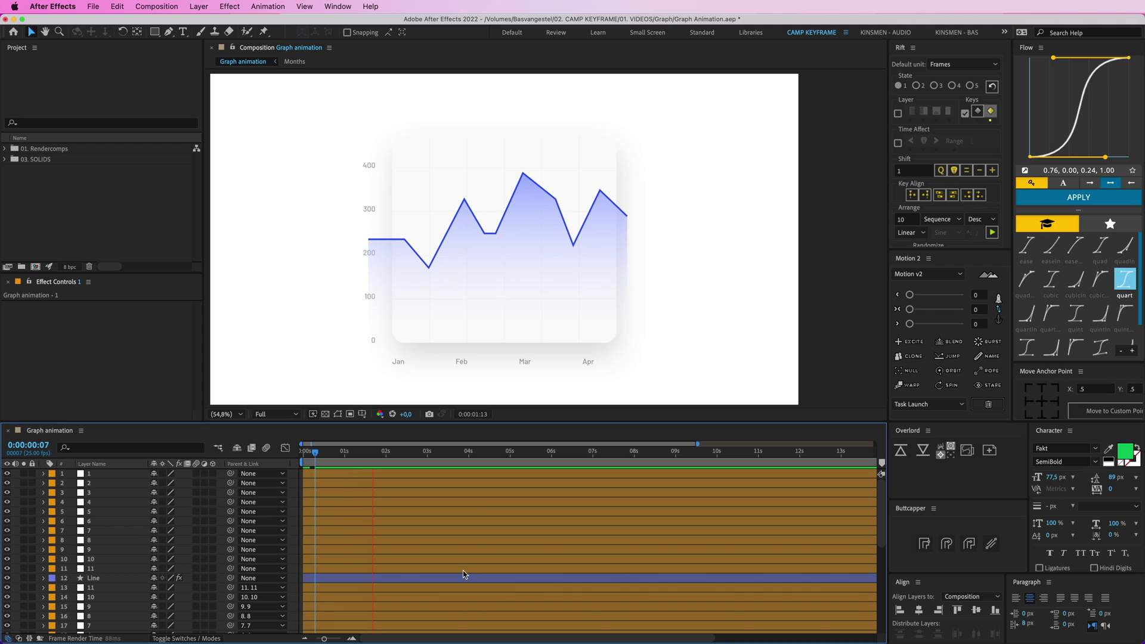
{"action": "key", "text": "space"}
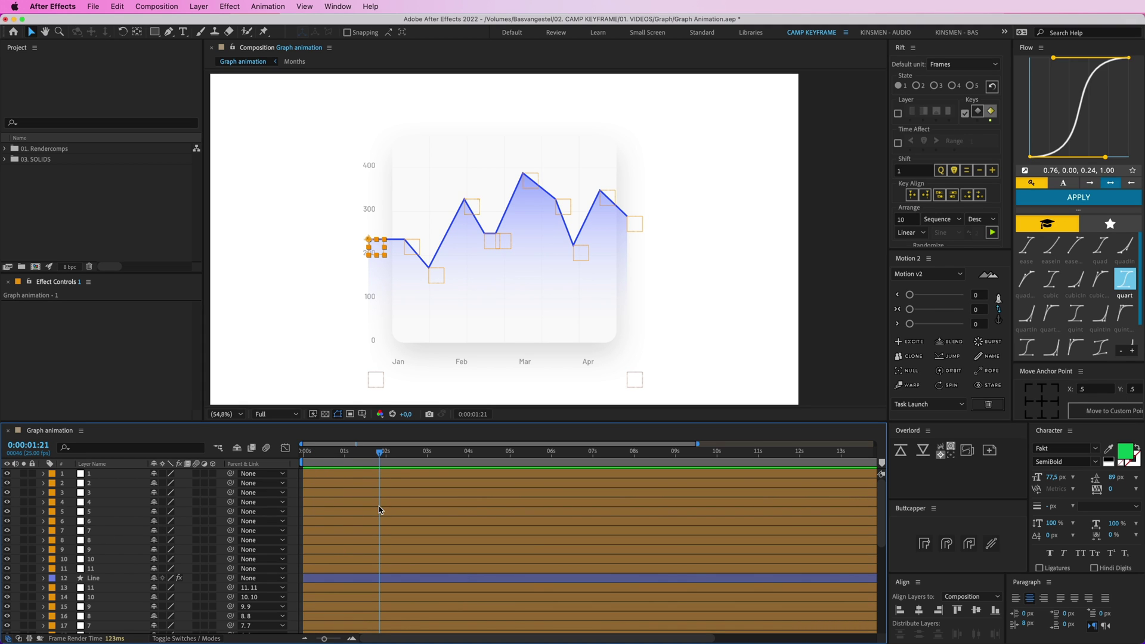
Pre-compose all line nulls, gradient nulls and the Line and Gradient layers into a new composition named Graph.
{"action": "left_click", "coordinate": [95, 473]}
{"action": "scroll", "coordinate": [115, 506], "scroll_direction": "down", "scroll_amount": 4}
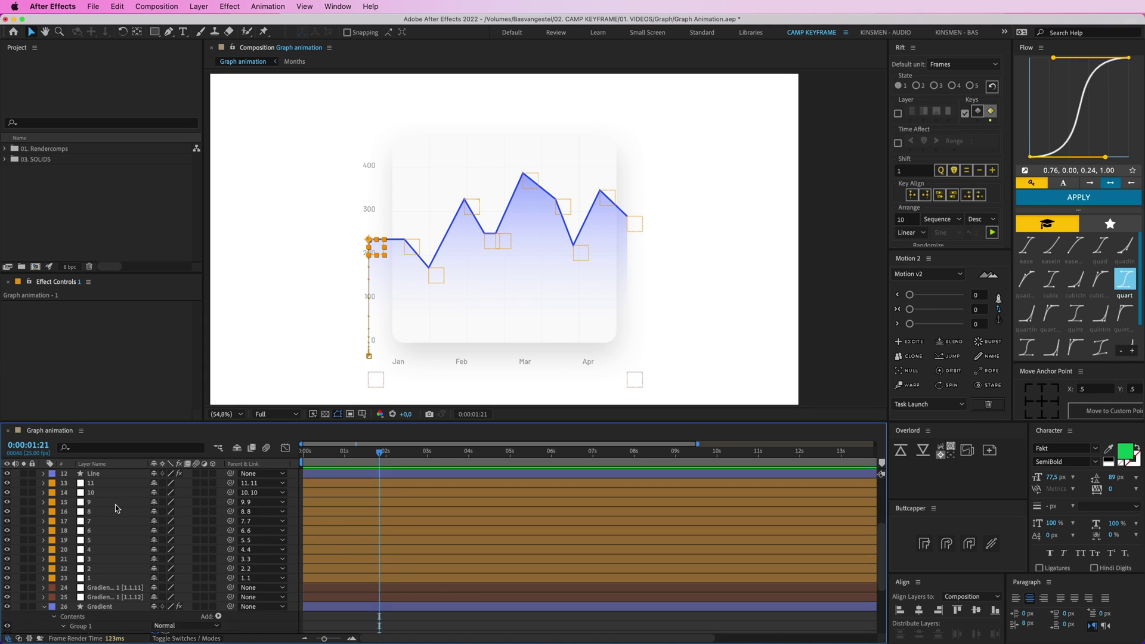
{"action": "scroll", "coordinate": [117, 506], "scroll_direction": "down", "scroll_amount": 3}
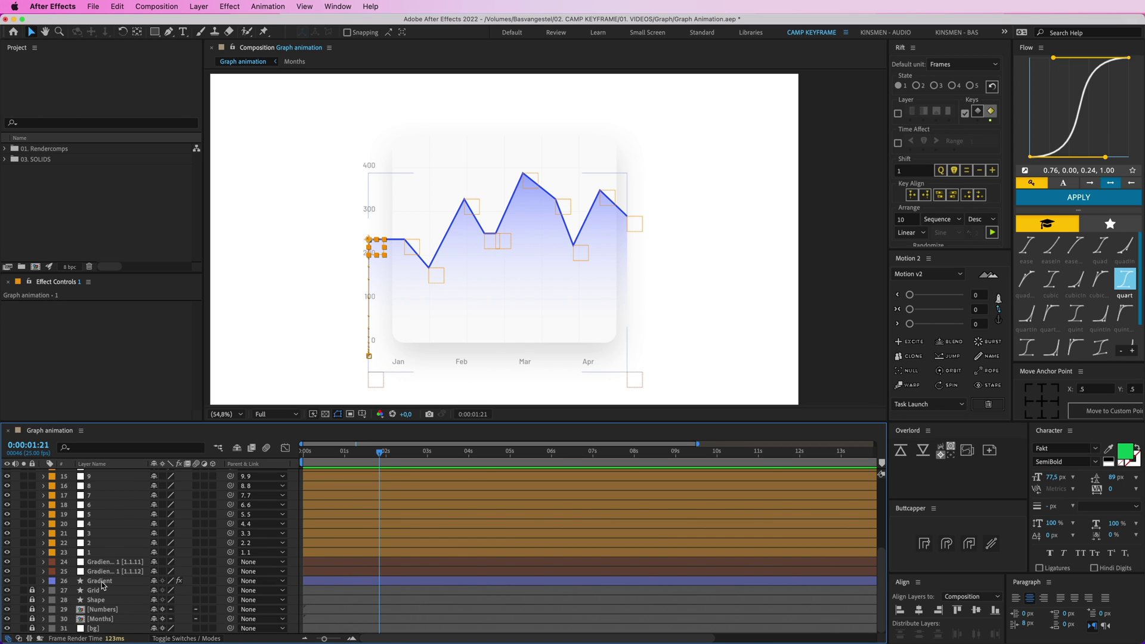
{"action": "left_click", "coordinate": [100, 581], "text": "shift"}
{"action": "right_click", "coordinate": [102, 577]}
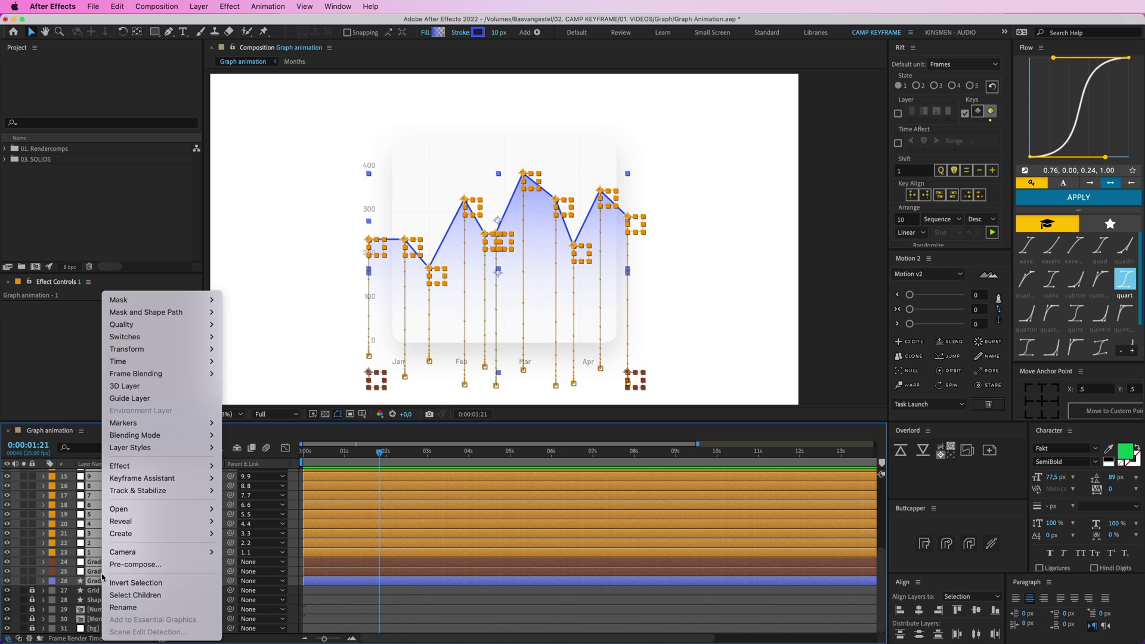
{"action": "left_click", "coordinate": [134, 564]}
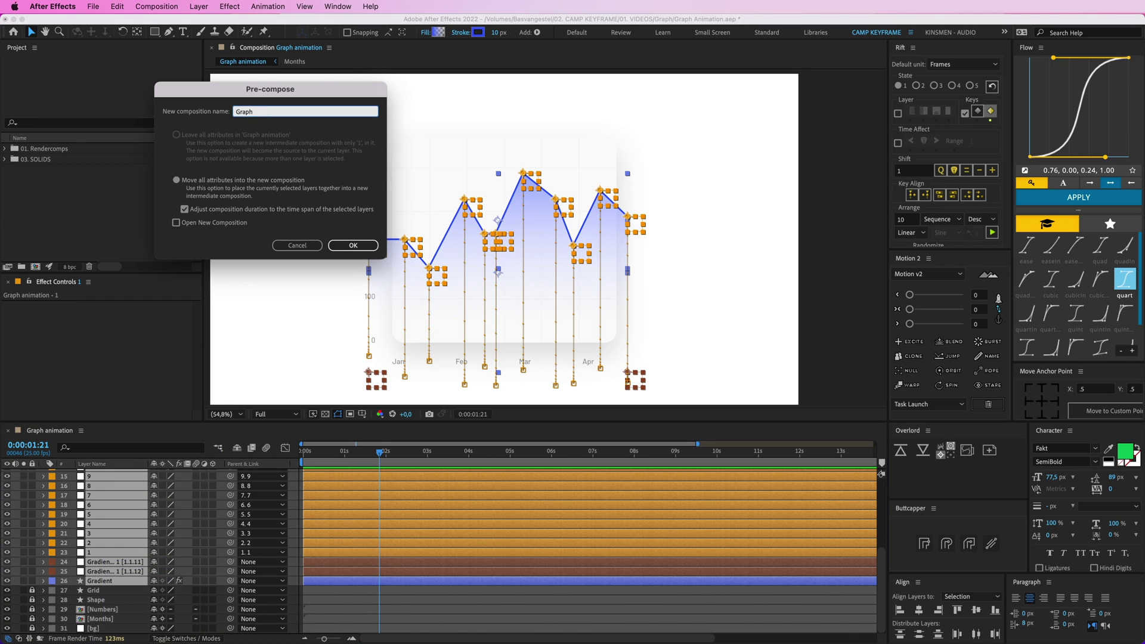
{"action": "key", "text": "Return"}
{"action": "left_click", "coordinate": [138, 553]}
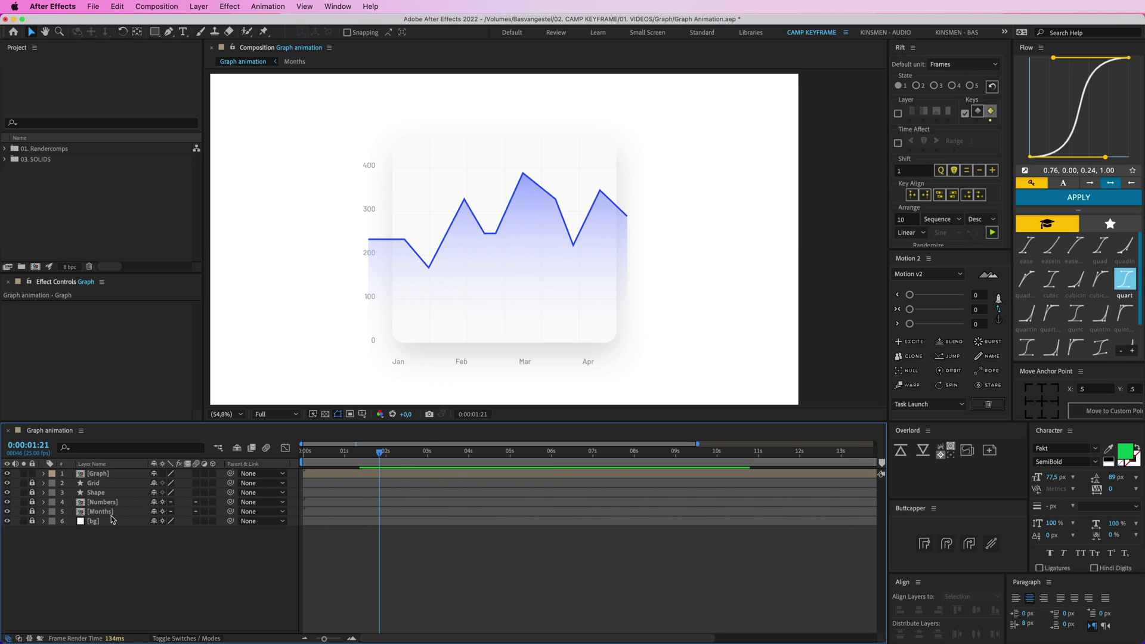
Unlock the Shape layer, duplicate it, and place the copy above the Graph layer with the name Matte.
{"action": "left_click", "coordinate": [33, 493]}
{"action": "left_click", "coordinate": [94, 492]}
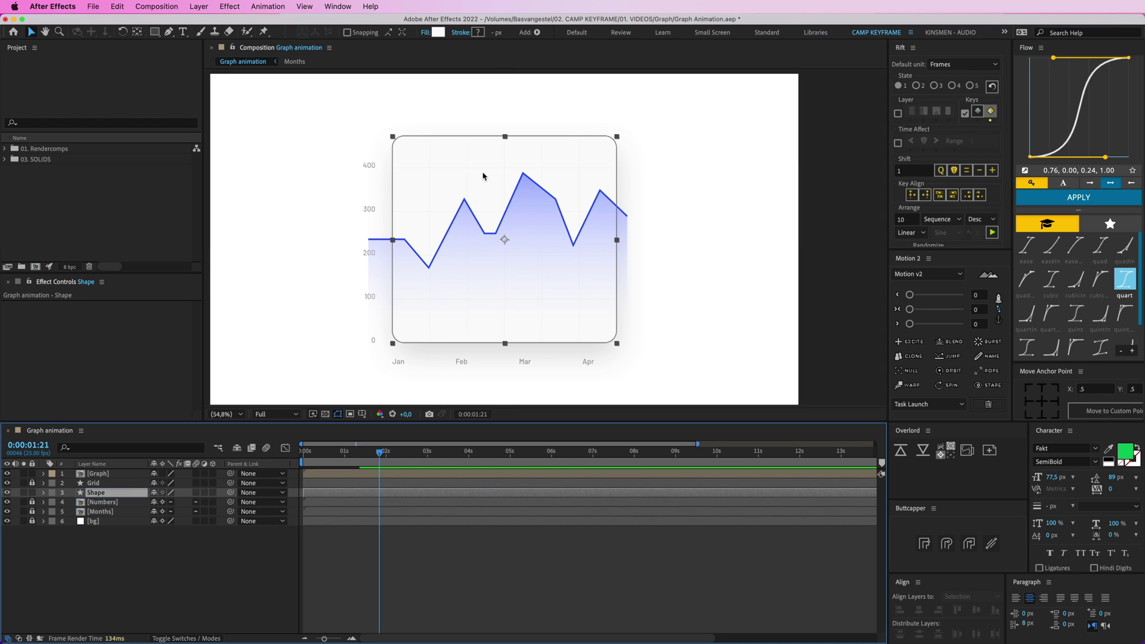
{"action": "key", "text": "super+d"}
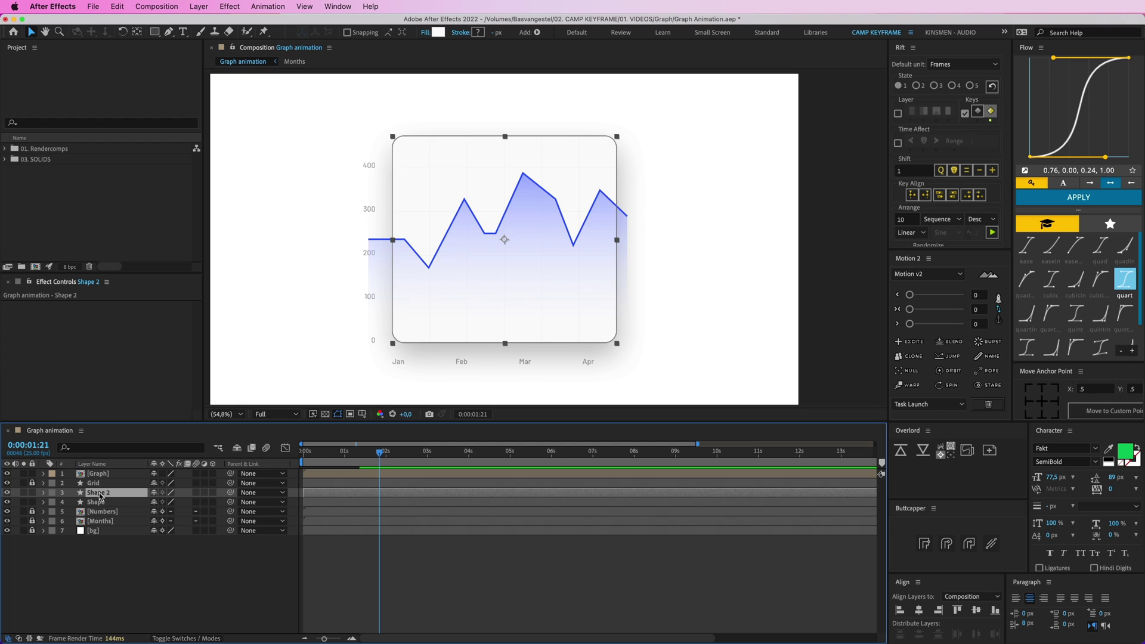
{"action": "key", "text": "super+shift+bracketright"}
{"action": "key", "text": "Return"}
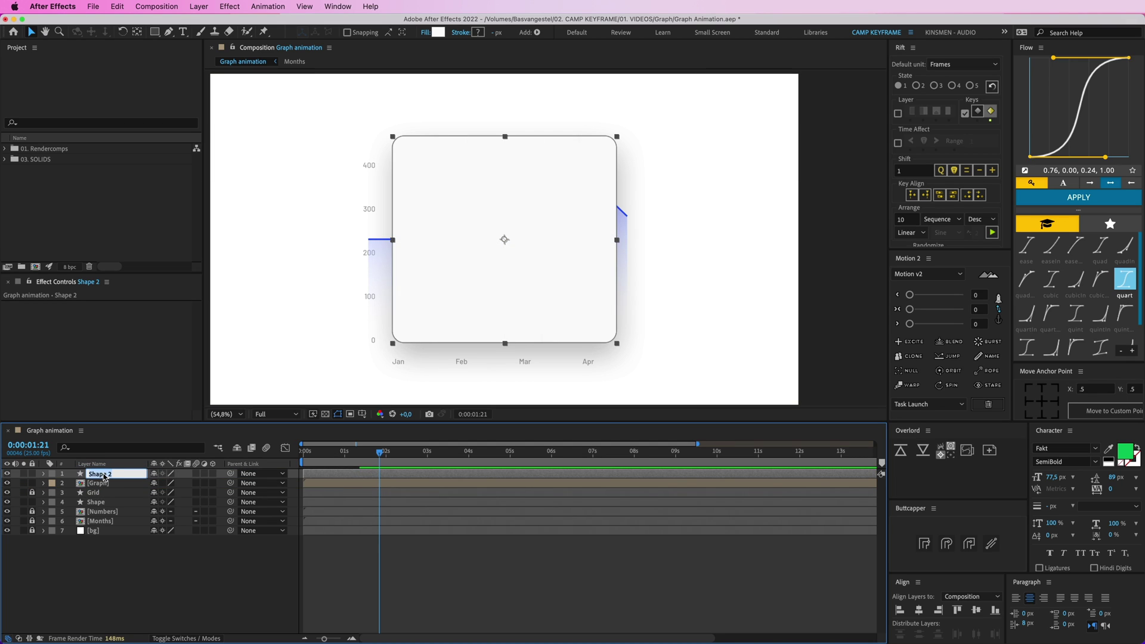
{"action": "type", "text": "Matte"}
{"action": "key", "text": "Return"}
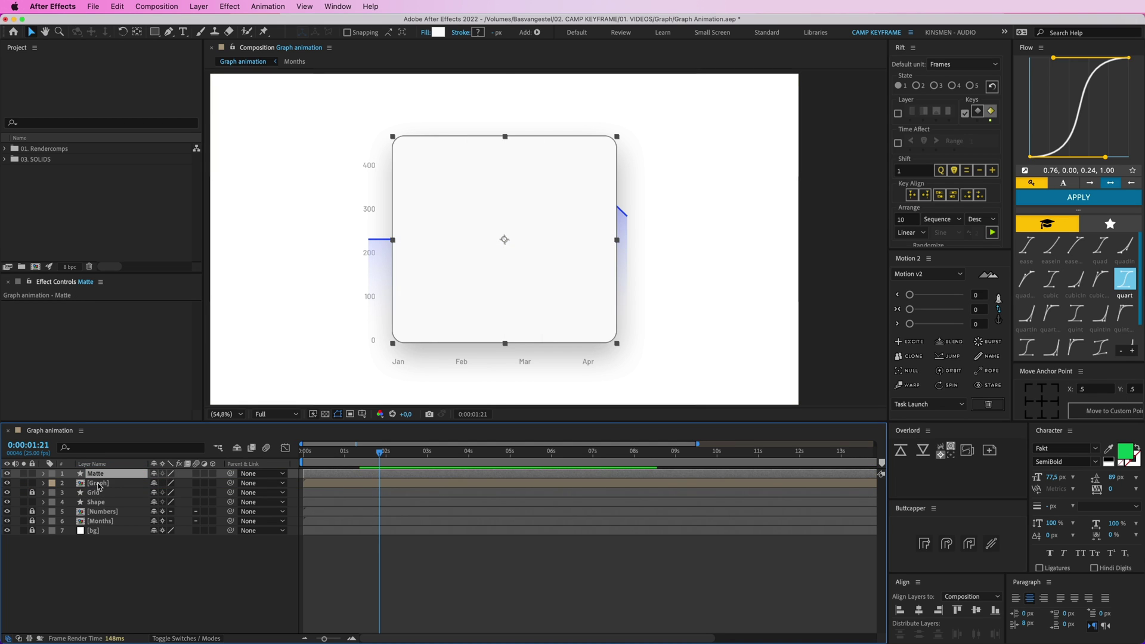
Show the layer mode settings and give the Graph layer an alpha track matte from the Matte layer.
{"action": "left_click", "coordinate": [114, 485]}
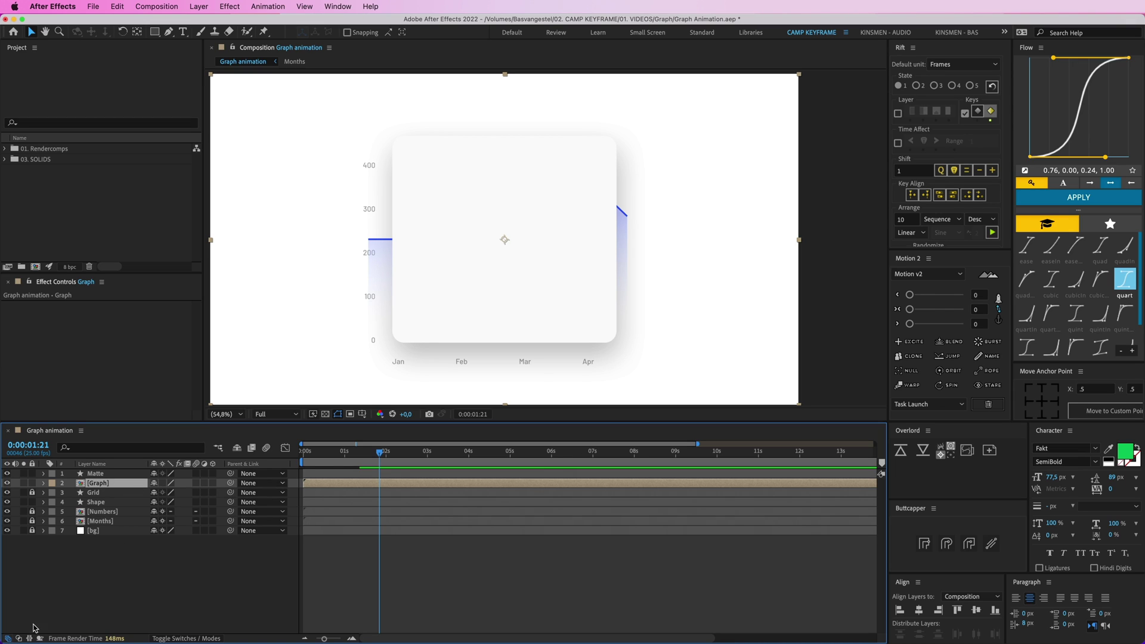
{"action": "left_click", "coordinate": [19, 638]}
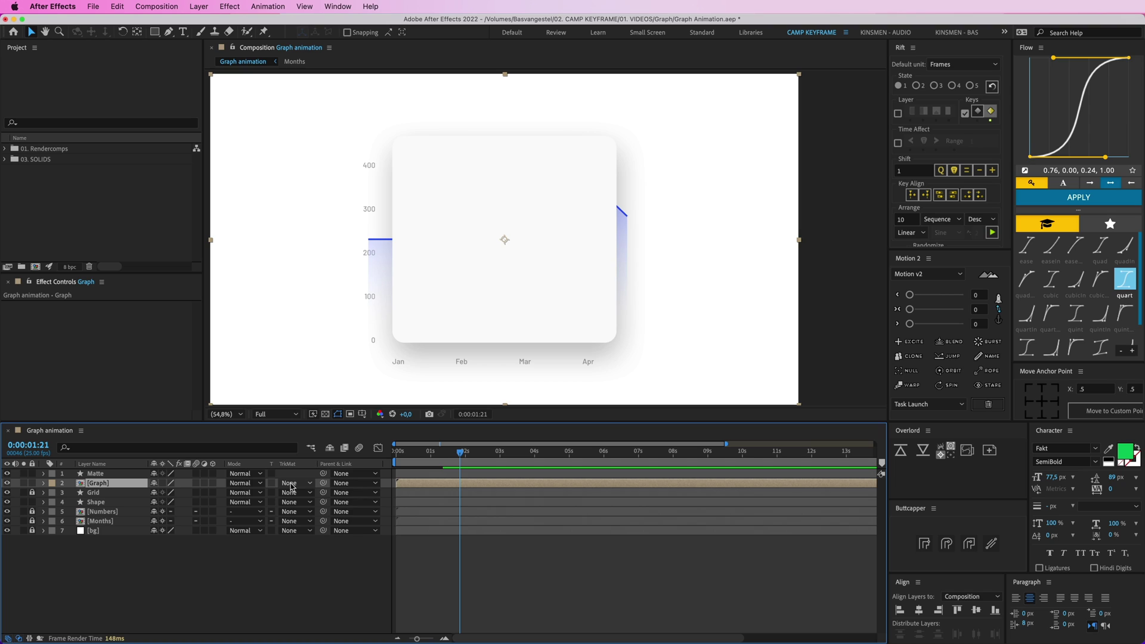
{"action": "left_click", "coordinate": [293, 483]}
{"action": "left_click", "coordinate": [346, 516]}
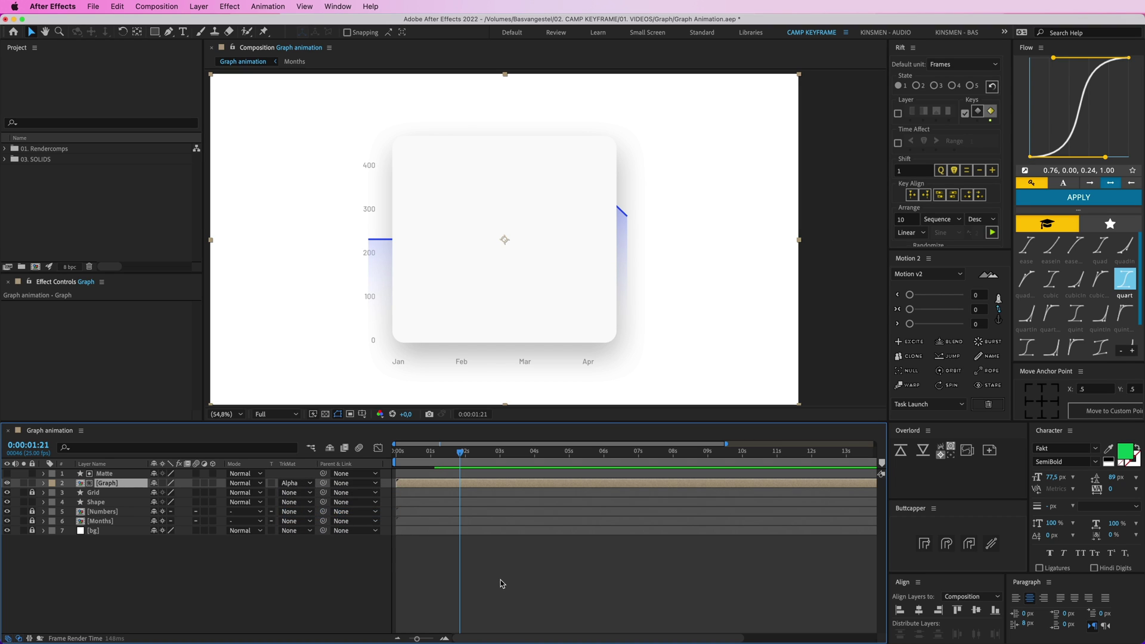
{"action": "left_click", "coordinate": [449, 609]}
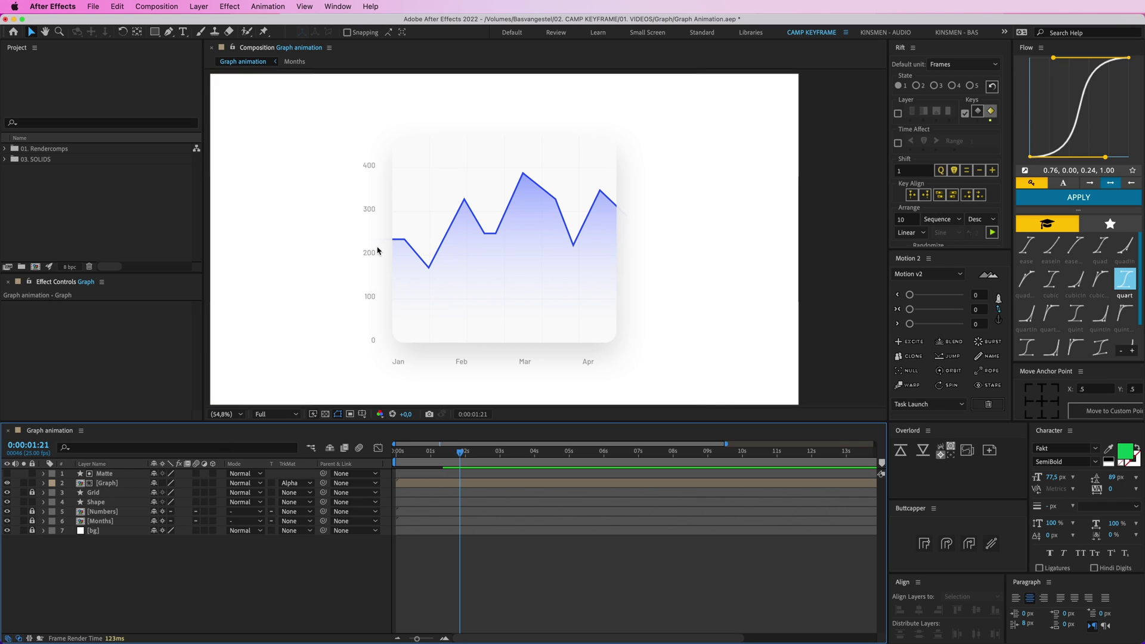
Remove the Drop Shadow layer style from the Matte layer to clean up the graph's edges.
{"action": "key", "text": "h"}
{"action": "left_click_drag", "start_coordinate": [379, 246], "coordinate": [409, 259]}
{"action": "key", "text": "period"}
{"action": "left_click_drag", "start_coordinate": [307, 263], "coordinate": [404, 247]}
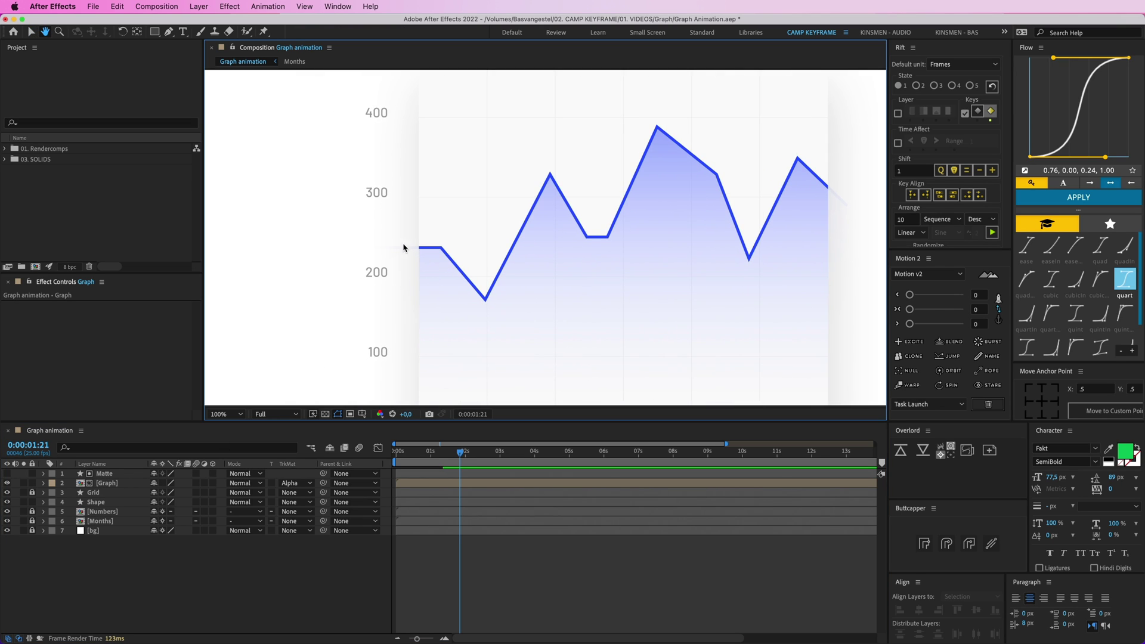
{"action": "key", "text": "v"}
{"action": "left_click", "coordinate": [107, 474]}
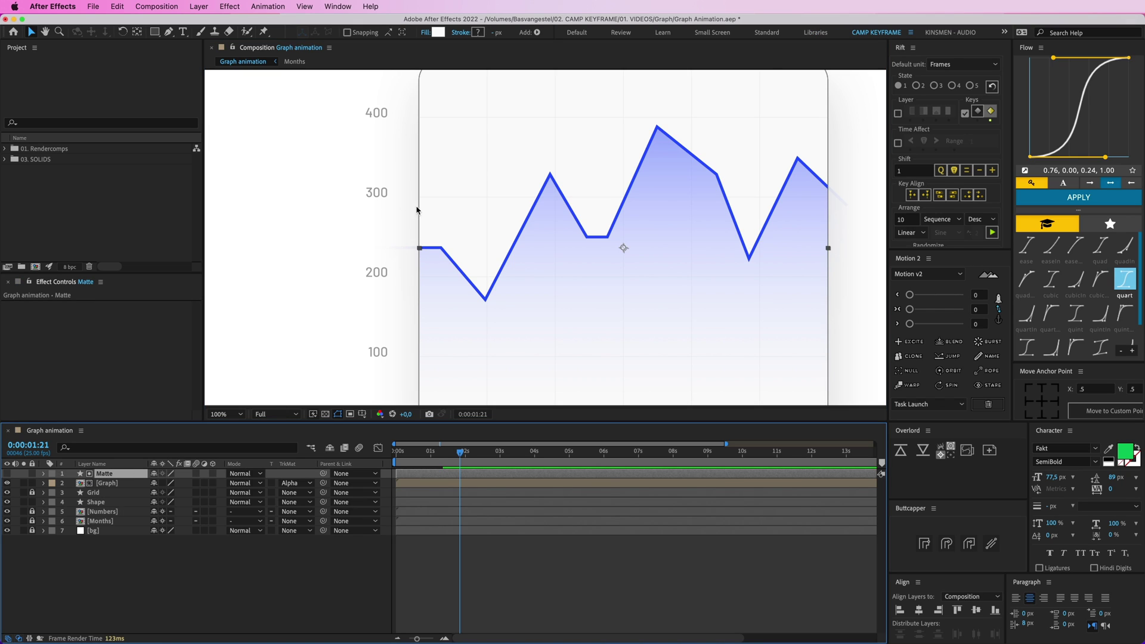
{"action": "left_click", "coordinate": [44, 474]}
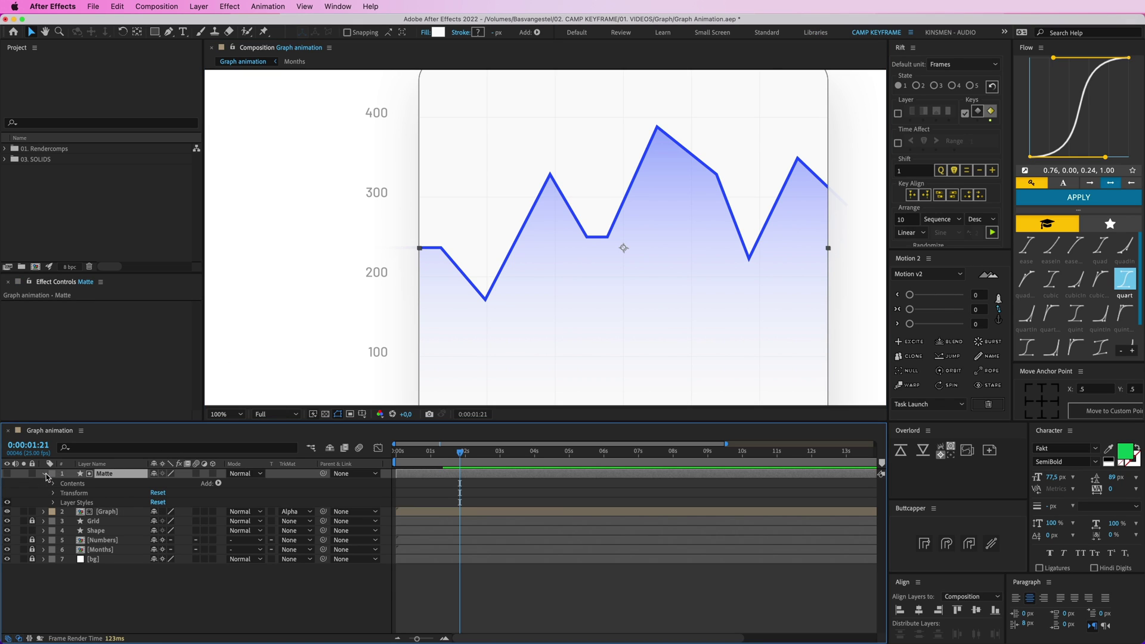
{"action": "left_click", "coordinate": [53, 503]}
{"action": "left_click", "coordinate": [93, 522]}
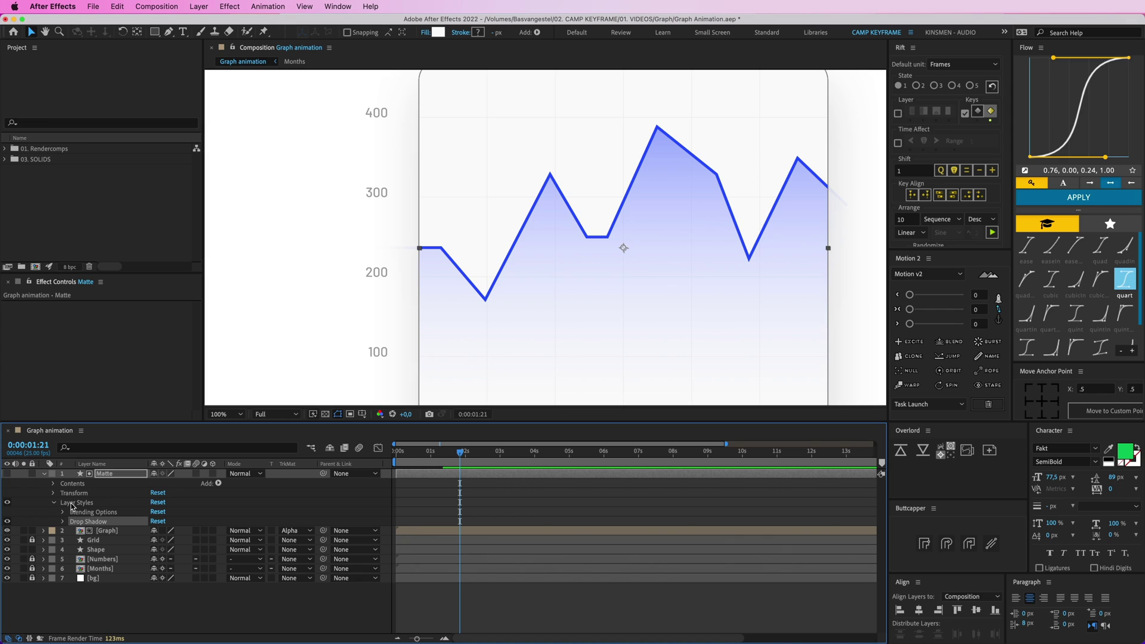
{"action": "left_click", "coordinate": [45, 475]}
{"action": "left_click", "coordinate": [257, 593]}
Preview the masked graph animation from the start of the composition.
{"action": "scroll", "coordinate": [518, 273], "scroll_direction": "down", "scroll_amount": 1}
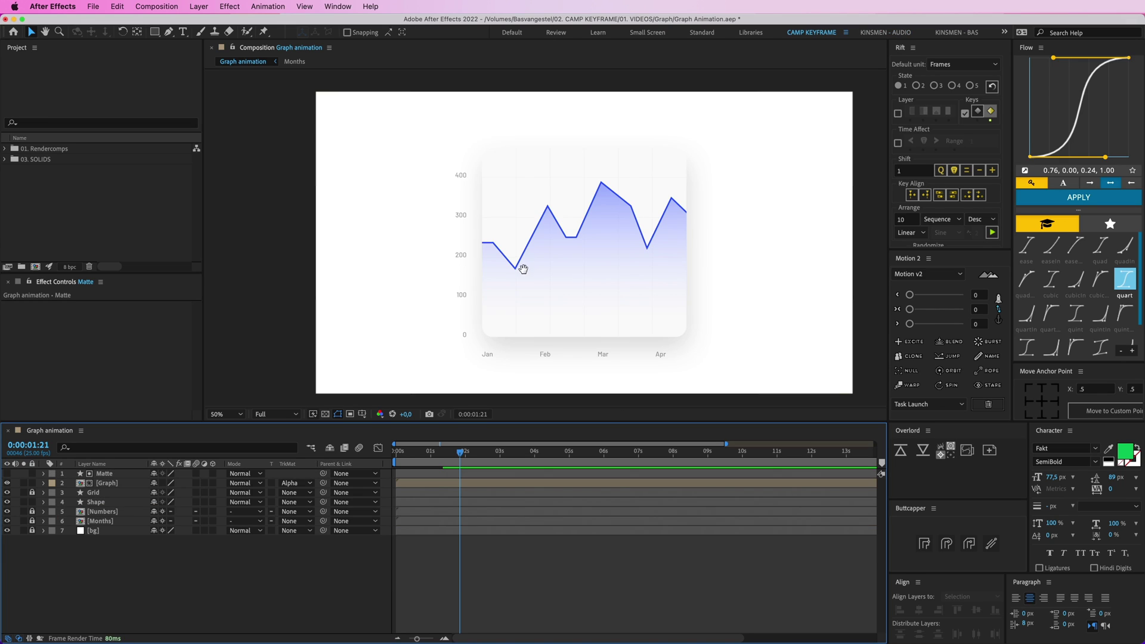
{"action": "left_click_drag", "start_coordinate": [522, 270], "coordinate": [470, 285]}
{"action": "left_click_drag", "start_coordinate": [430, 452], "coordinate": [383, 453]}
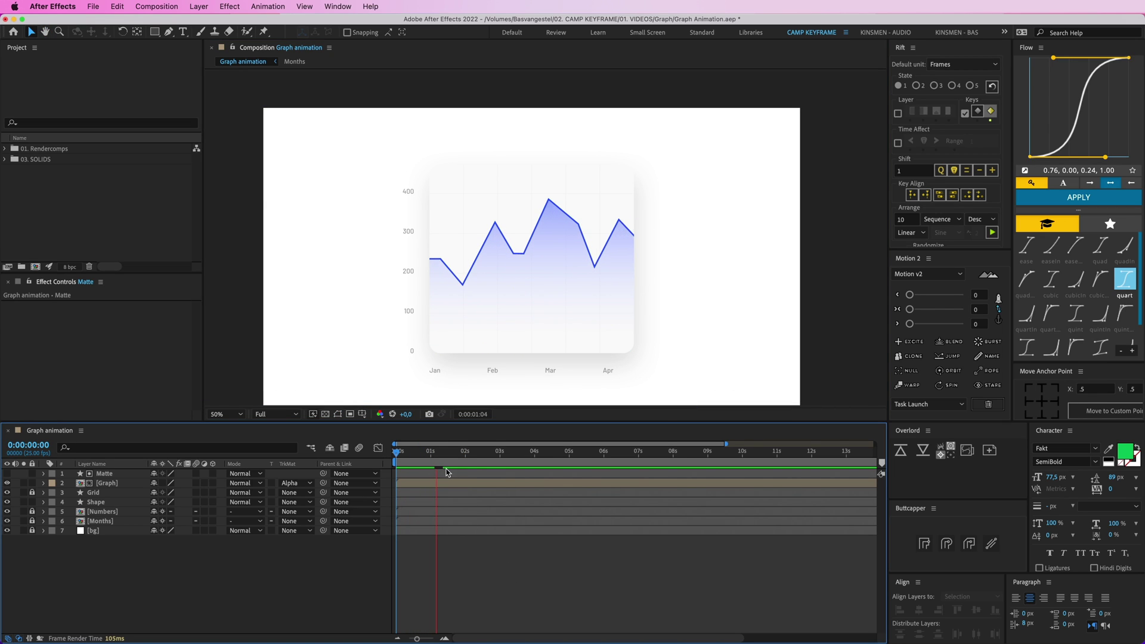
{"action": "key", "text": "space"}
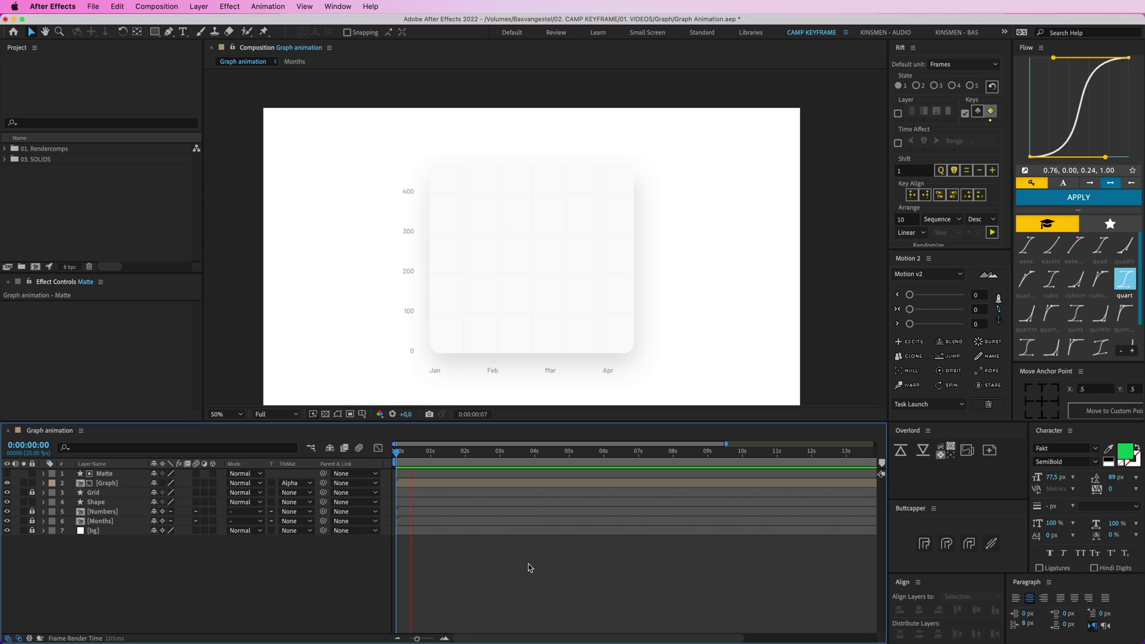